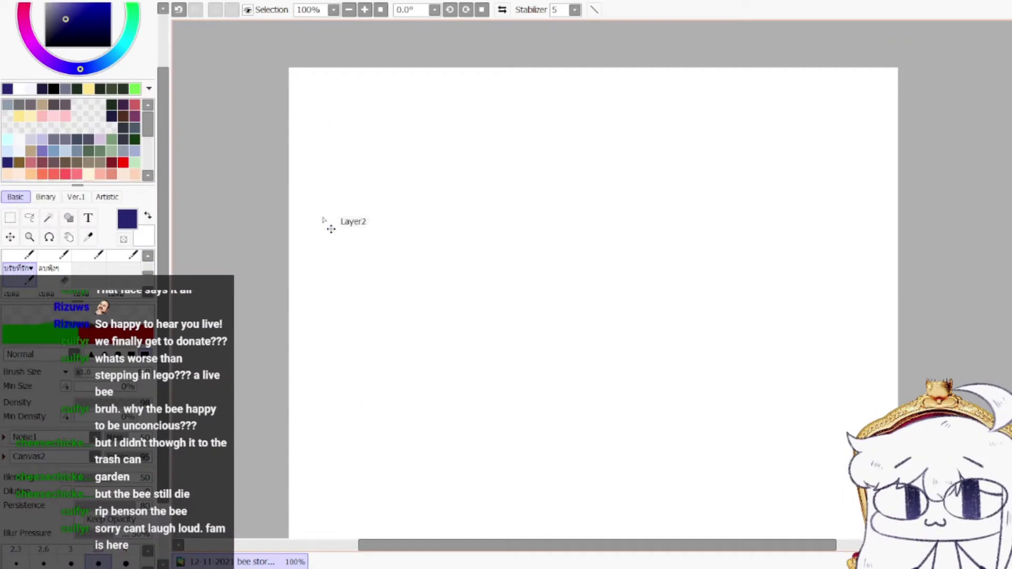
Sketch the rectangular frame of the first storyboard panel near the top of the blank canvas
{"action": "mouse_move", "coordinate": [325, 271]}
{"action": "left_mouse_down"}
{"action": "mouse_move", "coordinate": [320, 115]}
{"action": "mouse_move", "coordinate": [551, 111]}
{"action": "left_mouse_up"}
{"action": "left_click_drag", "start_coordinate": [561, 108], "coordinate": [574, 289]}
{"action": "left_click_drag", "start_coordinate": [329, 282], "coordinate": [561, 283]}
Sketch the character in the first panel, holding a book with horizontal lines across its cover
{"action": "scroll", "coordinate": [365, 206], "scroll_direction": "up", "scroll_amount": 1}
{"action": "mouse_move", "coordinate": [434, 239]}
{"action": "left_mouse_down"}
{"action": "mouse_move", "coordinate": [426, 230]}
{"action": "mouse_move", "coordinate": [457, 214]}
{"action": "mouse_move", "coordinate": [433, 181]}
{"action": "left_mouse_up"}
{"action": "key", "text": "ctrl+z"}
{"action": "key", "text": "ctrl+z"}
{"action": "mouse_move", "coordinate": [414, 221]}
{"action": "left_mouse_down"}
{"action": "mouse_move", "coordinate": [413, 244]}
{"action": "mouse_move", "coordinate": [518, 225]}
{"action": "mouse_move", "coordinate": [521, 286]}
{"action": "mouse_move", "coordinate": [412, 288]}
{"action": "mouse_move", "coordinate": [431, 259]}
{"action": "mouse_move", "coordinate": [529, 263]}
{"action": "left_mouse_up"}
{"action": "key", "text": "ctrl+z"}
{"action": "left_click_drag", "start_coordinate": [408, 276], "coordinate": [525, 275]}
{"action": "mouse_move", "coordinate": [412, 261]}
{"action": "left_mouse_down"}
{"action": "mouse_move", "coordinate": [496, 279]}
{"action": "mouse_move", "coordinate": [530, 265]}
{"action": "left_mouse_up"}
{"action": "left_click_drag", "start_coordinate": [419, 240], "coordinate": [521, 239]}
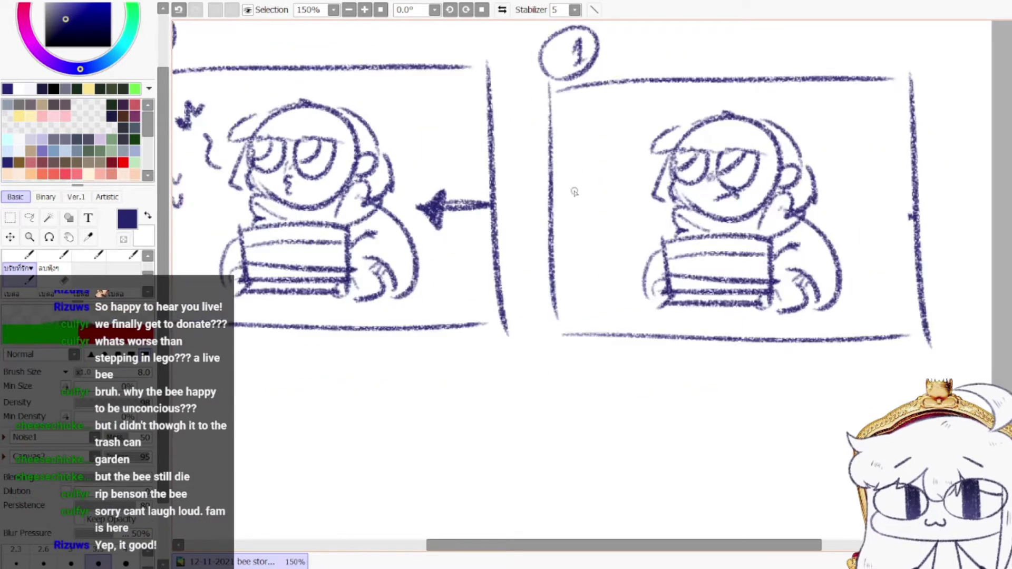
Draw the opening asterisk of the "*CRUCH*" sound effect beside the character in the second panel
{"action": "scroll", "coordinate": [566, 206], "scroll_direction": "up", "scroll_amount": 1}
{"action": "left_click_drag", "start_coordinate": [564, 161], "coordinate": [567, 214]}
{"action": "left_click_drag", "start_coordinate": [553, 178], "coordinate": [584, 207]}
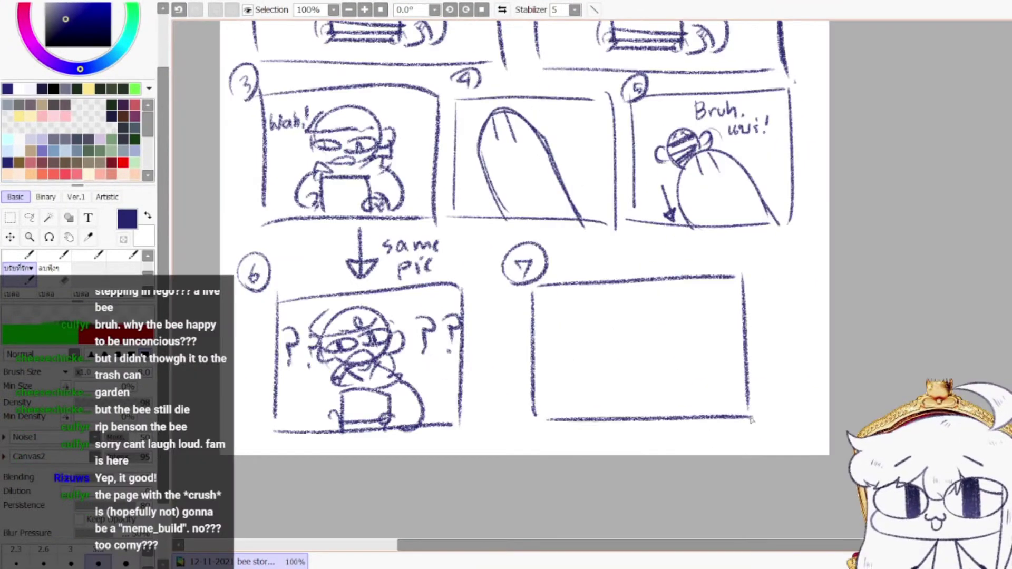
Redraw the bottom edge of panel 7 slightly lower and start sketching the character inside it
{"action": "key", "text": "ctrl+z"}
{"action": "left_click_drag", "start_coordinate": [547, 437], "coordinate": [753, 436]}
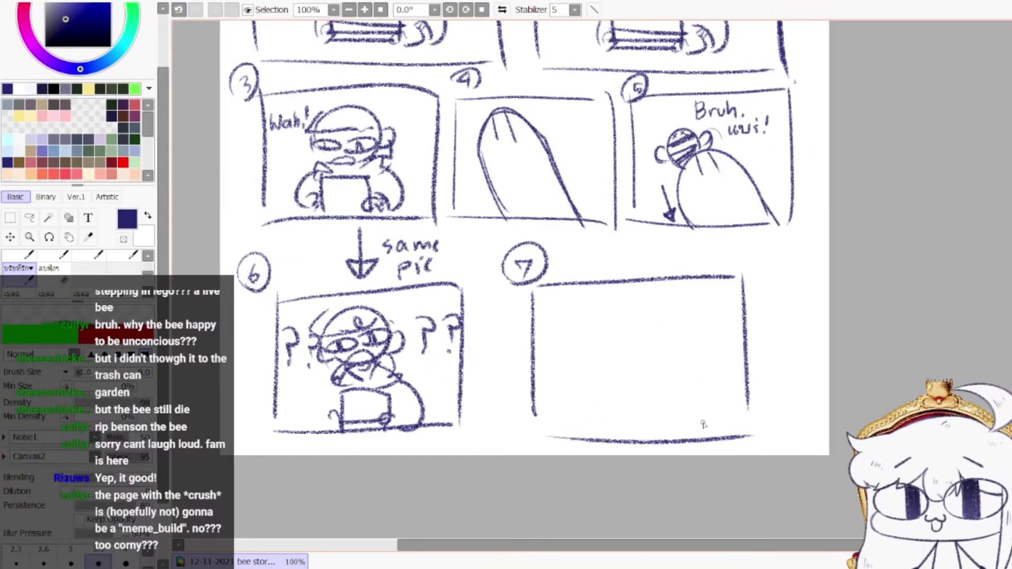
{"action": "scroll", "coordinate": [609, 381], "scroll_direction": "up", "scroll_amount": 1}
{"action": "left_click_drag", "start_coordinate": [602, 312], "coordinate": [675, 333]}
{"action": "key", "text": "ctrl+z"}
{"action": "left_click_drag", "start_coordinate": [614, 360], "coordinate": [642, 367]}
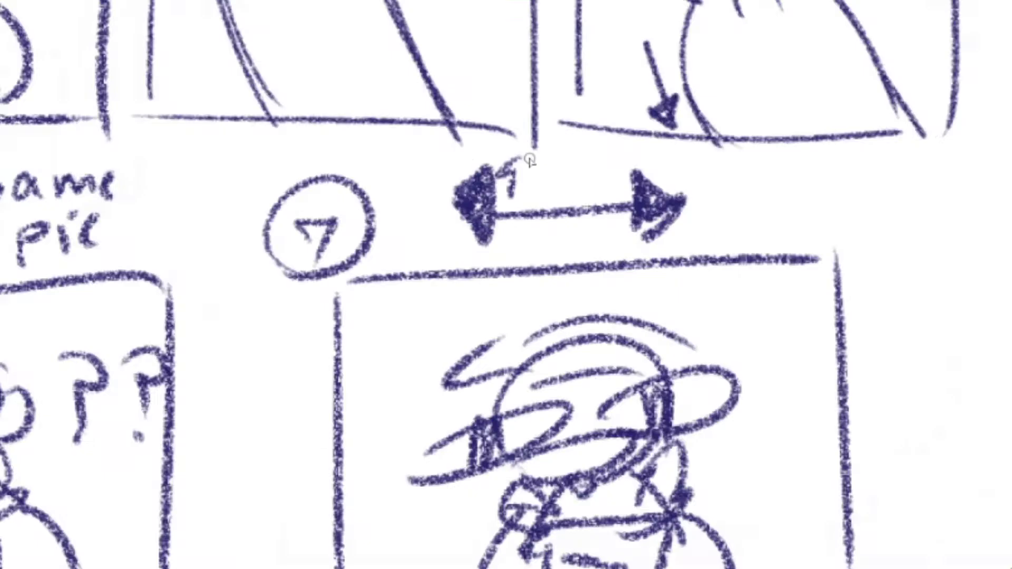
Try lettering a short sound effect above the double-headed arrow over panel 7
{"action": "left_click_drag", "start_coordinate": [588, 167], "coordinate": [616, 161]}
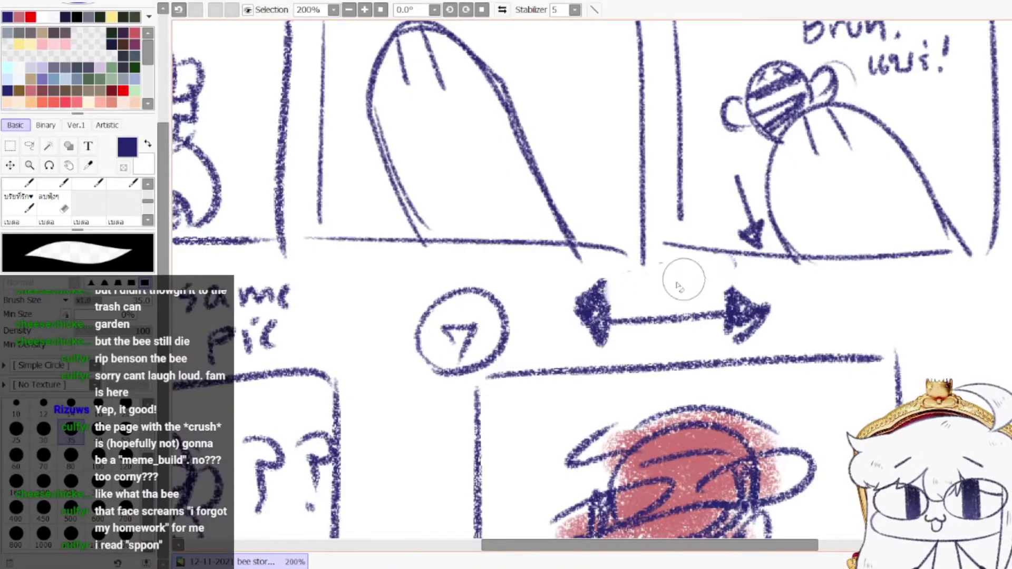
{"action": "key", "text": "b"}
{"action": "scroll", "coordinate": [652, 287], "scroll_direction": "up", "scroll_amount": 1}
{"action": "key", "text": "ctrl+z"}
{"action": "left_click_drag", "start_coordinate": [619, 289], "coordinate": [613, 303]}
{"action": "key", "text": "ctrl+z"}
{"action": "key", "text": "b"}
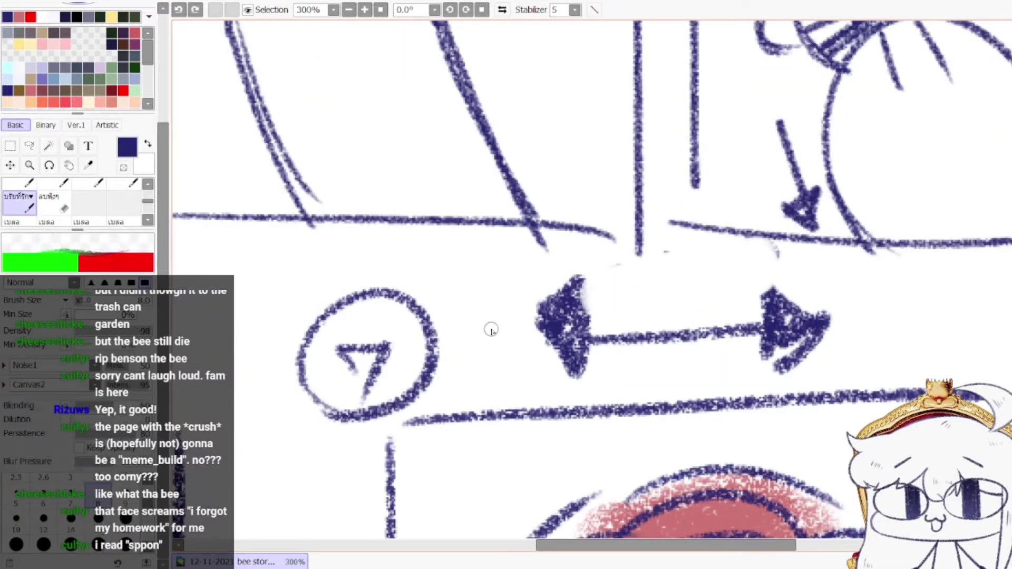
Fill out the left arrowhead above panel 7 and start lettering the Thai sound effect over the arrow's shaft
{"action": "left_click_drag", "start_coordinate": [584, 271], "coordinate": [585, 346]}
{"action": "left_click_drag", "start_coordinate": [569, 288], "coordinate": [532, 331]}
{"action": "left_click_drag", "start_coordinate": [614, 292], "coordinate": [630, 285]}
{"action": "key", "text": "ctrl+z"}
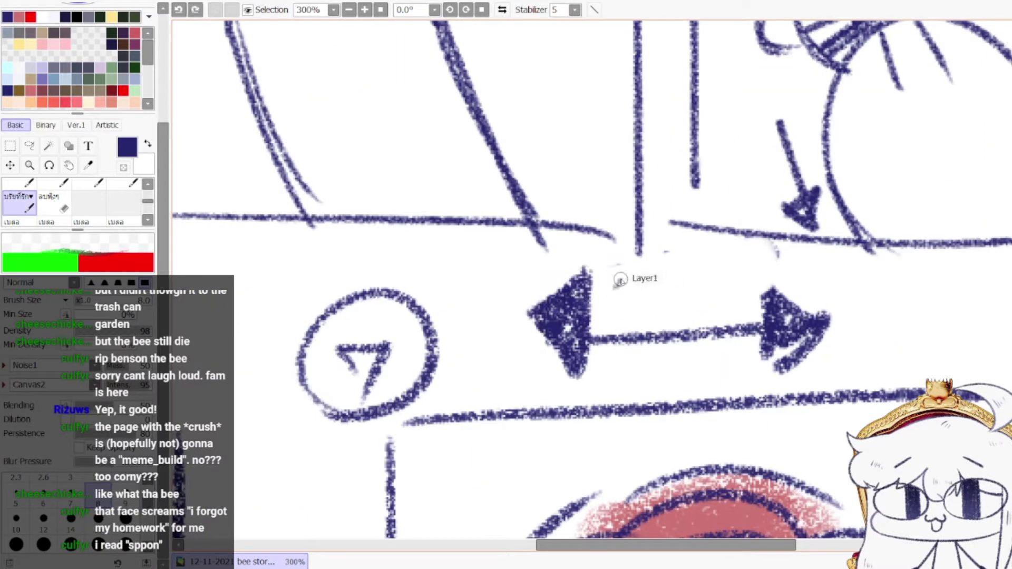
{"action": "left_click_drag", "start_coordinate": [619, 282], "coordinate": [616, 318]}
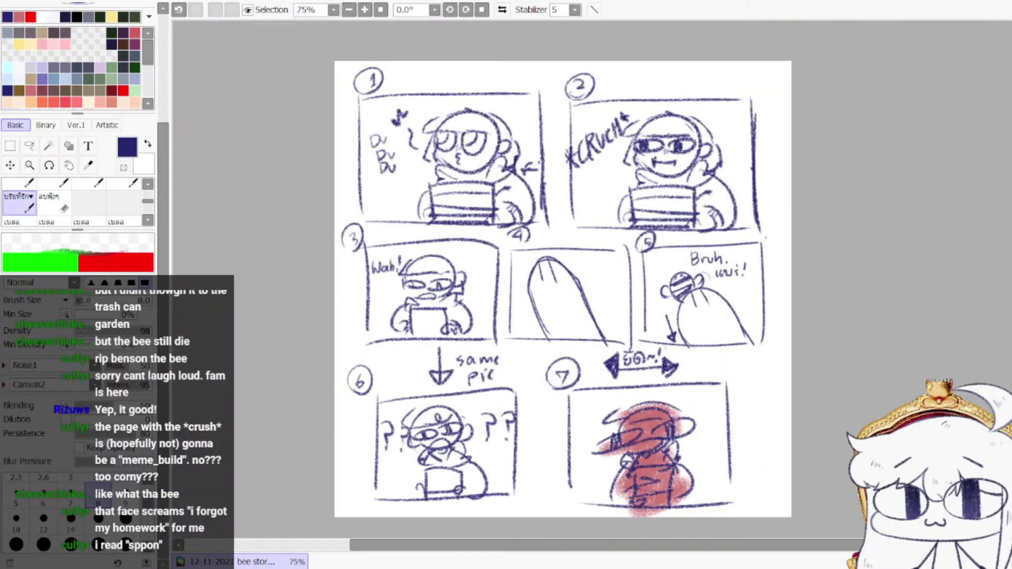
Look over the finished seven-panel bee storyboard and close it
{"action": "scroll", "coordinate": [619, 162], "scroll_direction": "up", "scroll_amount": 1}
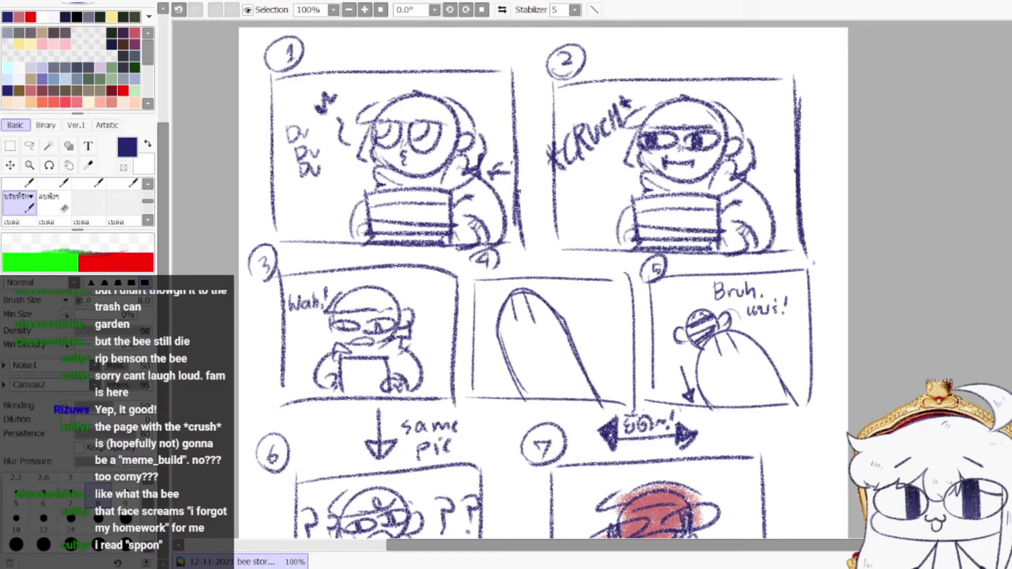
{"action": "left_click_drag", "start_coordinate": [425, 189], "coordinate": [420, 165]}
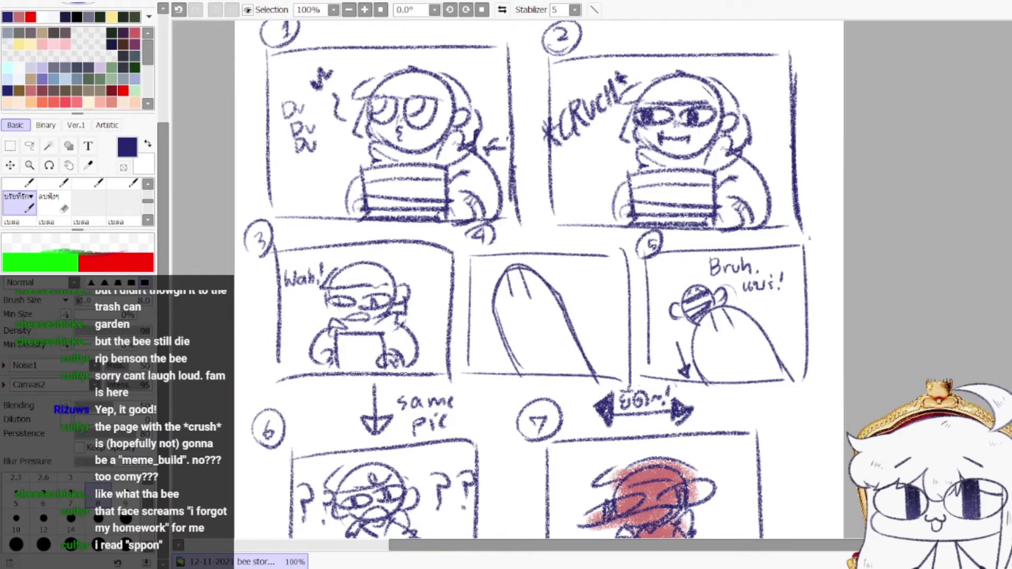
{"action": "key", "text": "ctrl+w"}
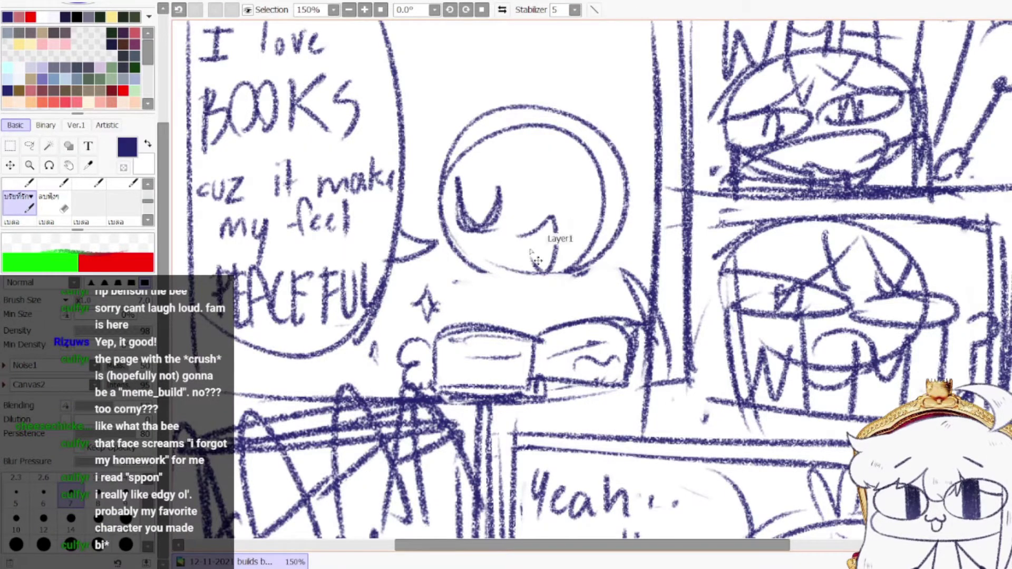
Sketch the nose and the right closed eye of the reading character beside the "I love BOOKS" bubble
{"action": "key", "text": "ctrl+z"}
{"action": "mouse_move", "coordinate": [517, 241]}
{"action": "left_mouse_down"}
{"action": "mouse_move", "coordinate": [538, 274]}
{"action": "mouse_move", "coordinate": [550, 225]}
{"action": "mouse_move", "coordinate": [540, 273]}
{"action": "left_mouse_up"}
{"action": "key", "text": "ctrl+z"}
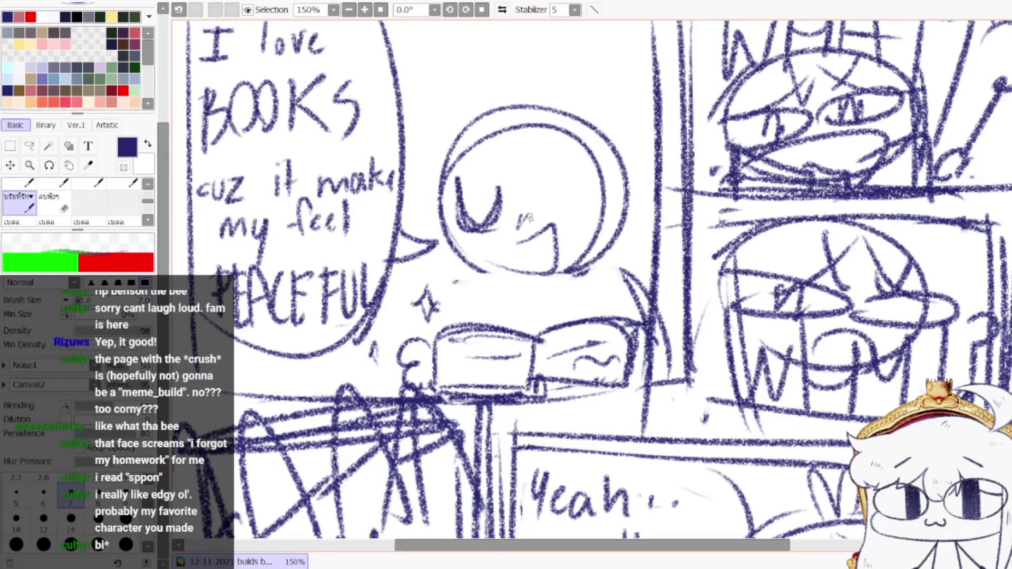
{"action": "left_click_drag", "start_coordinate": [530, 217], "coordinate": [528, 231]}
{"action": "left_click_drag", "start_coordinate": [540, 176], "coordinate": [587, 171]}
{"action": "key", "text": "ctrl+z"}
{"action": "left_click_drag", "start_coordinate": [543, 200], "coordinate": [586, 185]}
Sketch the reading character's chin line and both shoulders above the open book
{"action": "mouse_move", "coordinate": [457, 247]}
{"action": "left_mouse_down"}
{"action": "mouse_move", "coordinate": [549, 288]}
{"action": "mouse_move", "coordinate": [578, 267]}
{"action": "left_mouse_up"}
{"action": "key", "text": "ctrl+z"}
{"action": "key", "text": "ctrl+z"}
{"action": "mouse_move", "coordinate": [459, 252]}
{"action": "left_mouse_down"}
{"action": "mouse_move", "coordinate": [577, 265]}
{"action": "mouse_move", "coordinate": [554, 279]}
{"action": "left_mouse_up"}
{"action": "left_click_drag", "start_coordinate": [480, 301], "coordinate": [548, 275]}
{"action": "mouse_move", "coordinate": [573, 266]}
{"action": "left_mouse_down"}
{"action": "mouse_move", "coordinate": [649, 279]}
{"action": "mouse_move", "coordinate": [643, 293]}
{"action": "left_mouse_up"}
{"action": "key", "text": "ctrl+z"}
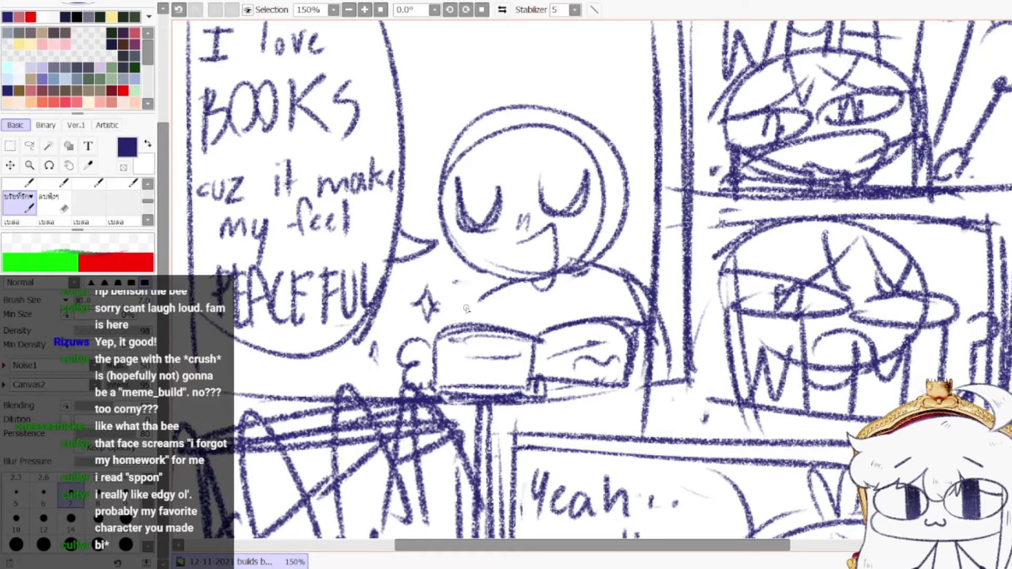
Sketch the reading character's collar, shirt front and left arm down to the book
{"action": "key", "text": "ctrl+z"}
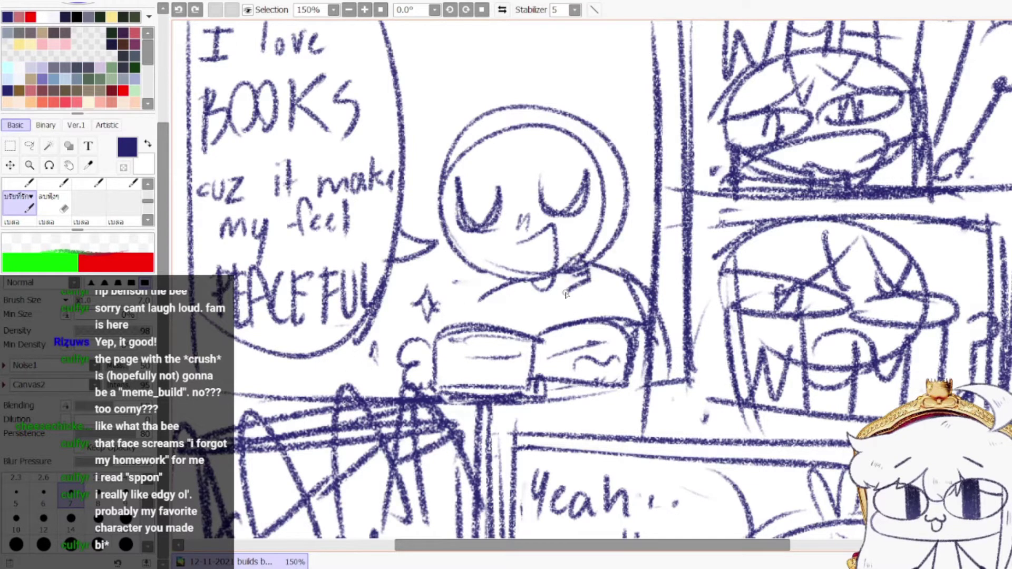
{"action": "mouse_move", "coordinate": [565, 294]}
{"action": "left_mouse_down"}
{"action": "mouse_move", "coordinate": [560, 278]}
{"action": "mouse_move", "coordinate": [518, 283]}
{"action": "mouse_move", "coordinate": [537, 336]}
{"action": "mouse_move", "coordinate": [540, 327]}
{"action": "left_mouse_up"}
{"action": "key", "text": "ctrl+z"}
{"action": "left_click_drag", "start_coordinate": [484, 291], "coordinate": [430, 332]}
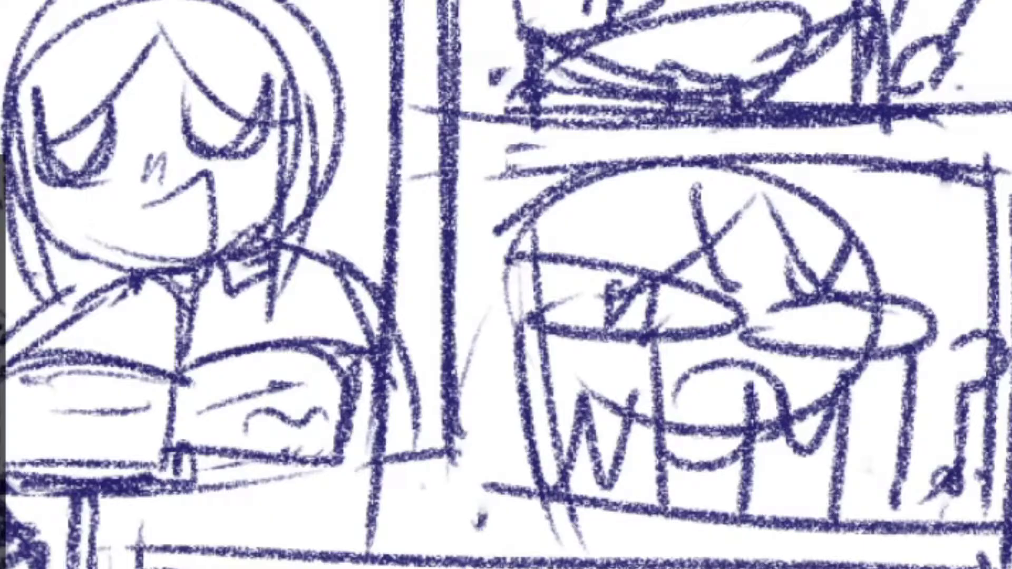
{"action": "scroll", "coordinate": [422, 358], "scroll_direction": "down", "scroll_amount": 3}
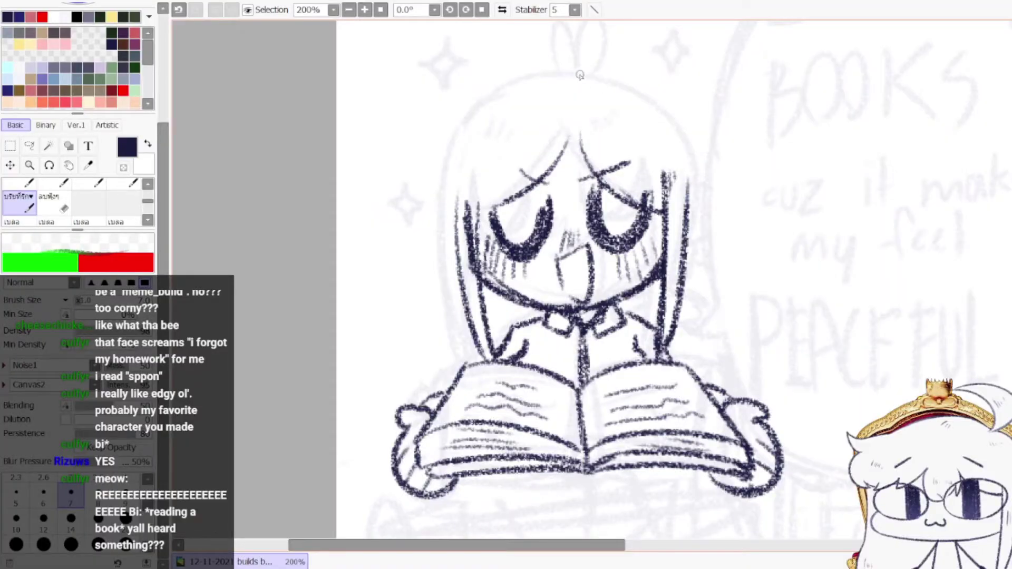
Ink the right half of the reading character's upper hair outline over the faded sketch
{"action": "left_click_drag", "start_coordinate": [580, 75], "coordinate": [691, 134]}
{"action": "key", "text": "ctrl+z"}
{"action": "mouse_move", "coordinate": [578, 76]}
{"action": "left_mouse_down"}
{"action": "mouse_move", "coordinate": [667, 113]}
{"action": "mouse_move", "coordinate": [690, 141]}
{"action": "left_mouse_up"}
{"action": "key", "text": "ctrl+z"}
{"action": "left_click_drag", "start_coordinate": [577, 76], "coordinate": [696, 178]}
{"action": "left_click_drag", "start_coordinate": [637, 89], "coordinate": [709, 202]}
Refine the parting of the fringe and ink the ears on both sides of the head
{"action": "key", "text": "e"}
{"action": "mouse_move", "coordinate": [578, 130]}
{"action": "left_mouse_down"}
{"action": "mouse_move", "coordinate": [596, 145]}
{"action": "mouse_move", "coordinate": [600, 181]}
{"action": "mouse_move", "coordinate": [628, 187]}
{"action": "left_mouse_up"}
{"action": "key", "text": "b"}
{"action": "key", "text": "ctrl+z"}
{"action": "left_click_drag", "start_coordinate": [690, 128], "coordinate": [707, 251]}
{"action": "key", "text": "e"}
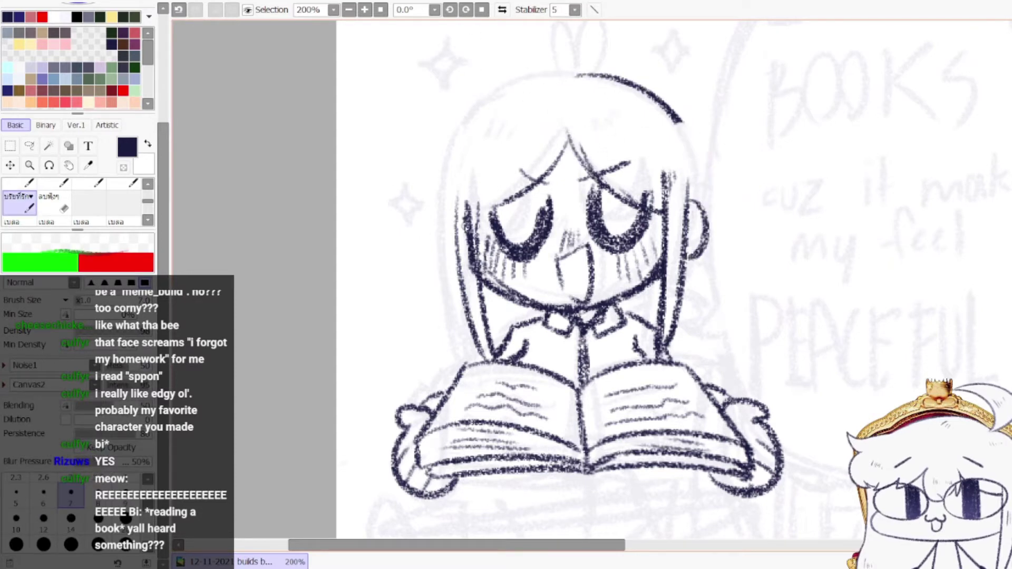
{"action": "key", "text": "ctrl+z"}
{"action": "mouse_move", "coordinate": [448, 220]}
{"action": "left_mouse_down"}
{"action": "mouse_move", "coordinate": [454, 269]}
{"action": "mouse_move", "coordinate": [464, 270]}
{"action": "left_mouse_up"}
{"action": "key", "text": "ctrl+z"}
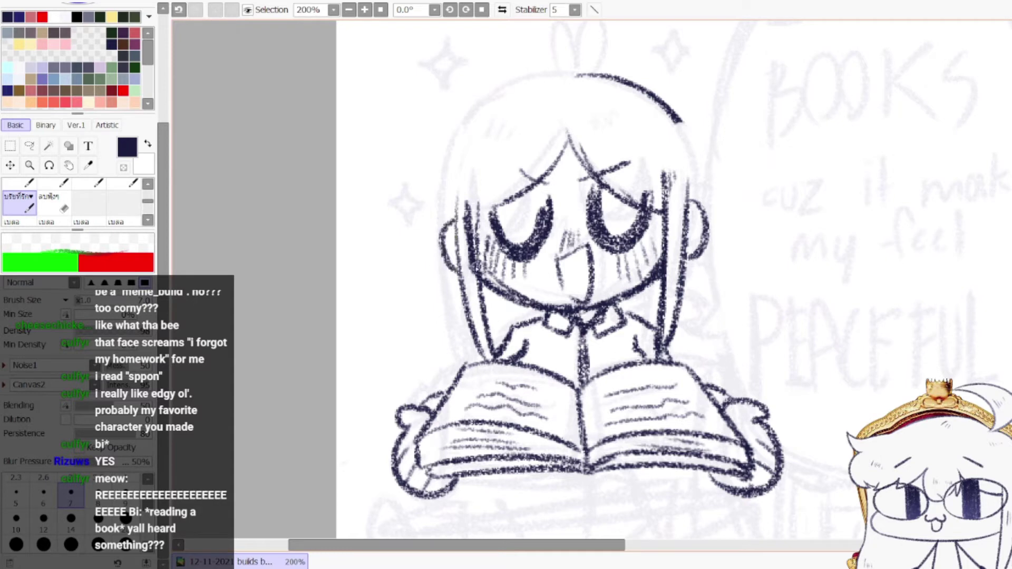
Ink the outer hair strands down both sides of the reading character's face
{"action": "key", "text": "ctrl+z"}
{"action": "left_click_drag", "start_coordinate": [459, 187], "coordinate": [466, 294]}
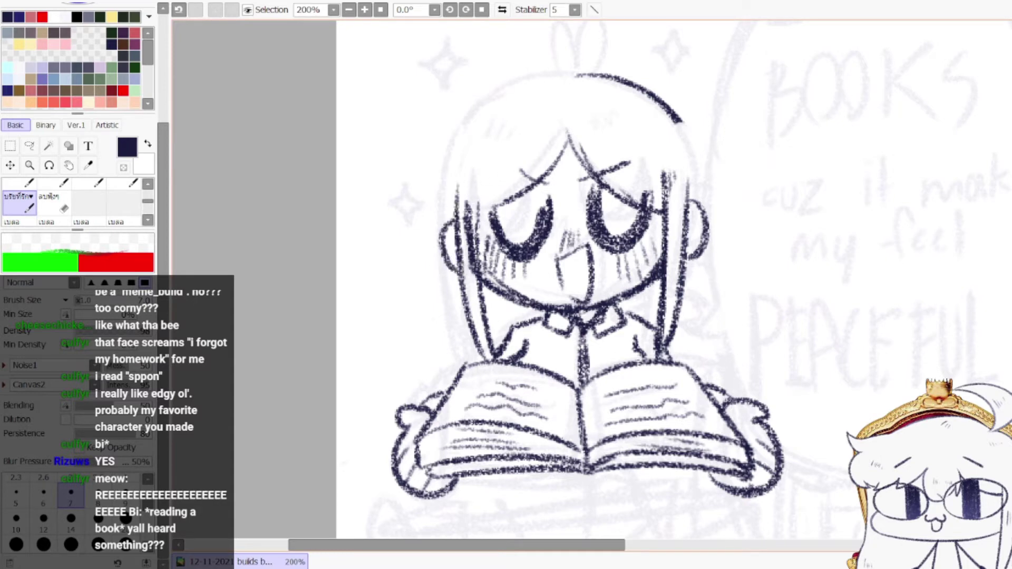
{"action": "key", "text": "e"}
{"action": "key", "text": "ctrl+z"}
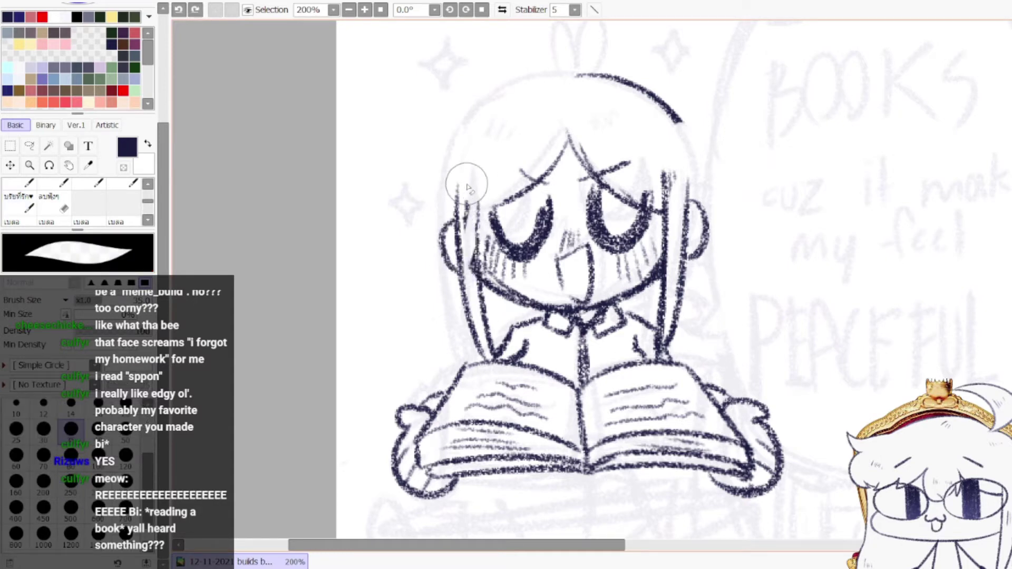
{"action": "key", "text": "b"}
{"action": "left_click_drag", "start_coordinate": [466, 184], "coordinate": [483, 316]}
{"action": "key", "text": "ctrl+z"}
{"action": "mouse_move", "coordinate": [477, 208]}
{"action": "left_mouse_down"}
{"action": "mouse_move", "coordinate": [509, 190]}
{"action": "mouse_move", "coordinate": [494, 188]}
{"action": "left_mouse_up"}
{"action": "key", "text": "ctrl+z"}
{"action": "key", "text": "ctrl+z"}
{"action": "key", "text": "ctrl+z"}
{"action": "left_click_drag", "start_coordinate": [678, 121], "coordinate": [700, 217]}
{"action": "key", "text": "ctrl+z"}
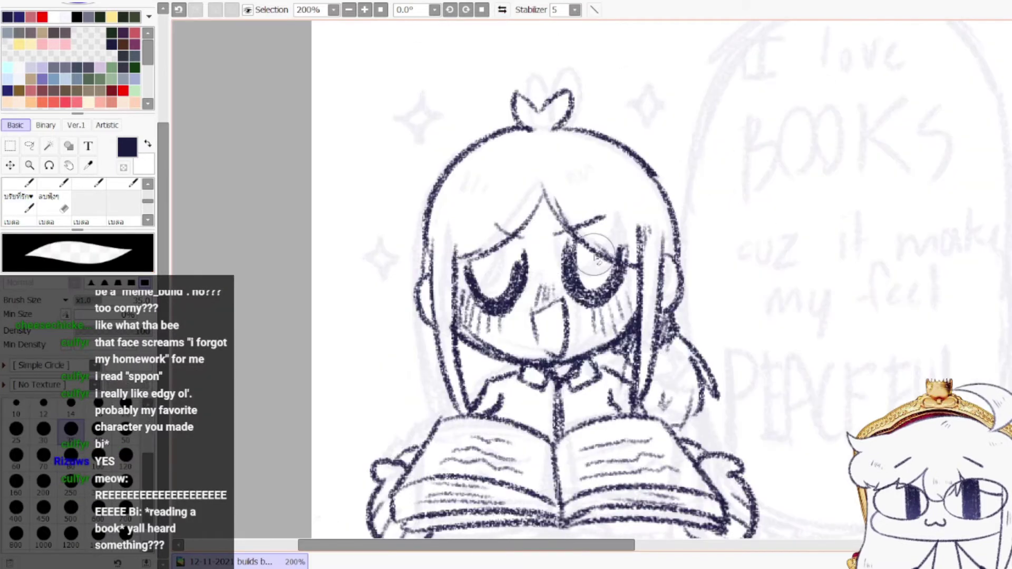
Erase the stray lines above the right eye and thicken the outlines of both closed eyes
{"action": "mouse_move", "coordinate": [613, 241]}
{"action": "left_mouse_down"}
{"action": "mouse_move", "coordinate": [625, 242]}
{"action": "mouse_move", "coordinate": [570, 254]}
{"action": "left_mouse_up"}
{"action": "key", "text": "b"}
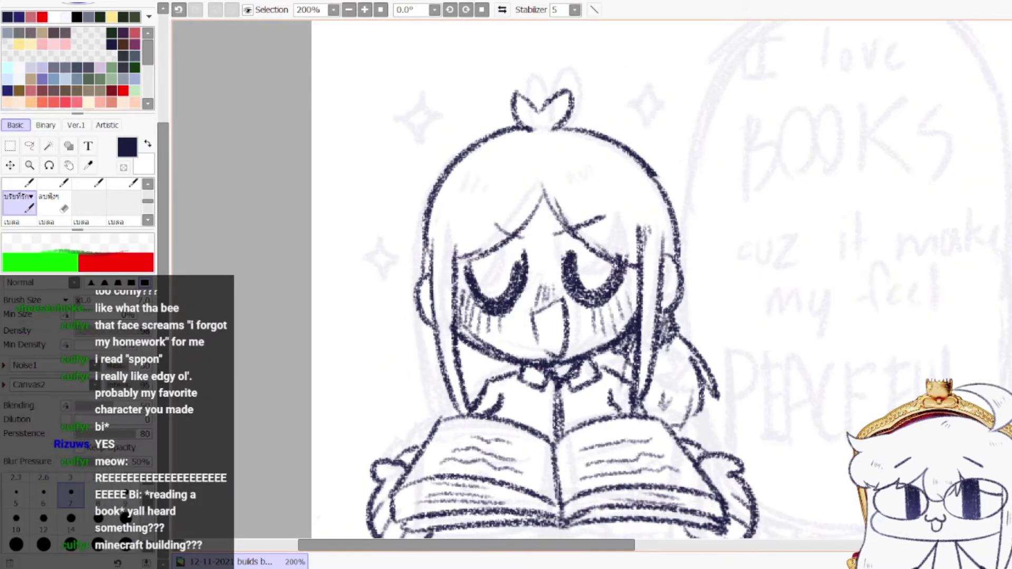
{"action": "key", "text": "ctrl+z"}
{"action": "mouse_move", "coordinate": [472, 263]}
{"action": "left_mouse_down"}
{"action": "mouse_move", "coordinate": [493, 288]}
{"action": "mouse_move", "coordinate": [467, 260]}
{"action": "left_mouse_up"}
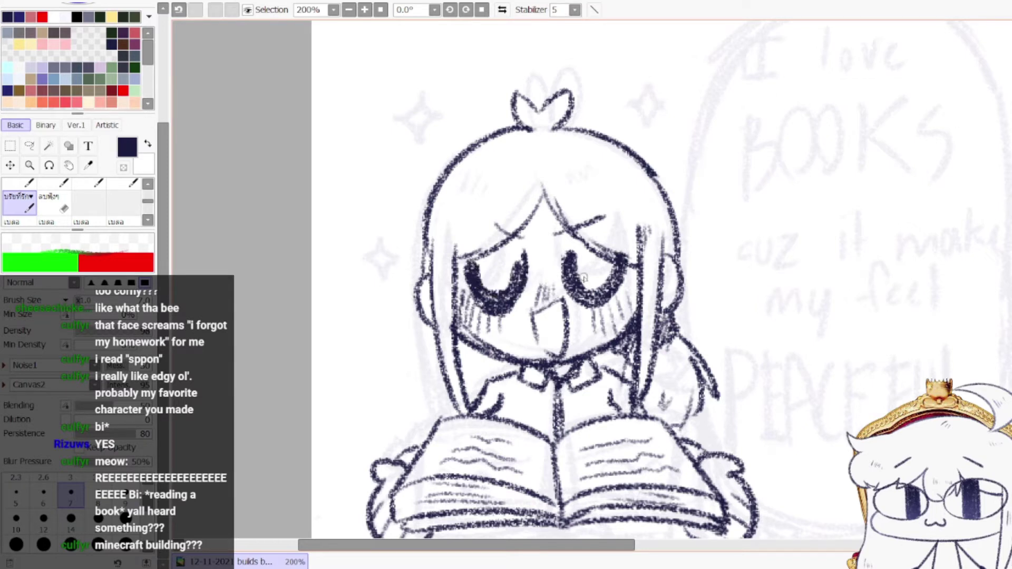
{"action": "key", "text": "ctrl+z"}
Redraw the right side of the hair outline from the crown down to the ear
{"action": "left_click_drag", "start_coordinate": [652, 167], "coordinate": [681, 252]}
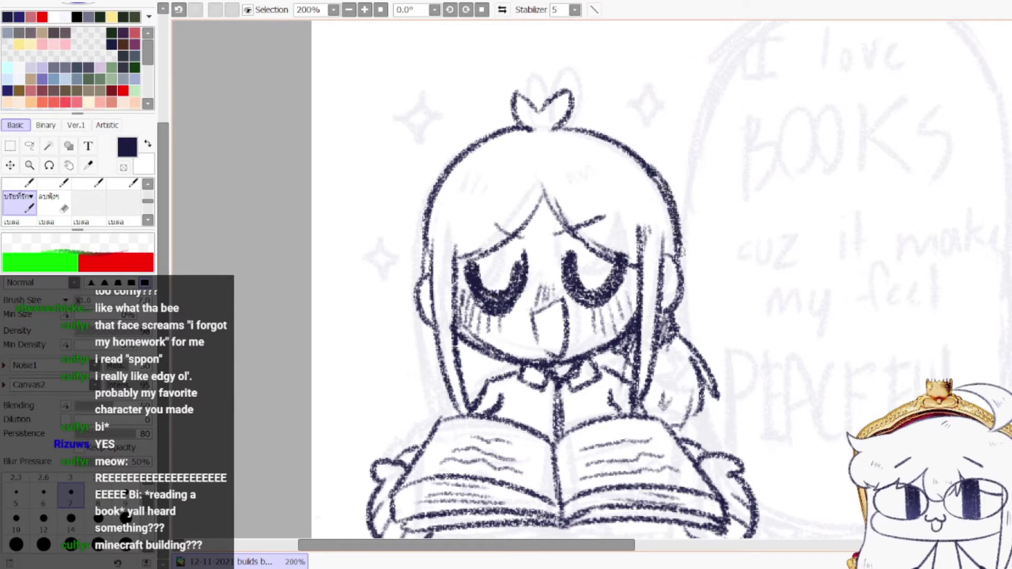
{"action": "key", "text": "ctrl+z"}
{"action": "left_click_drag", "start_coordinate": [649, 169], "coordinate": [676, 249]}
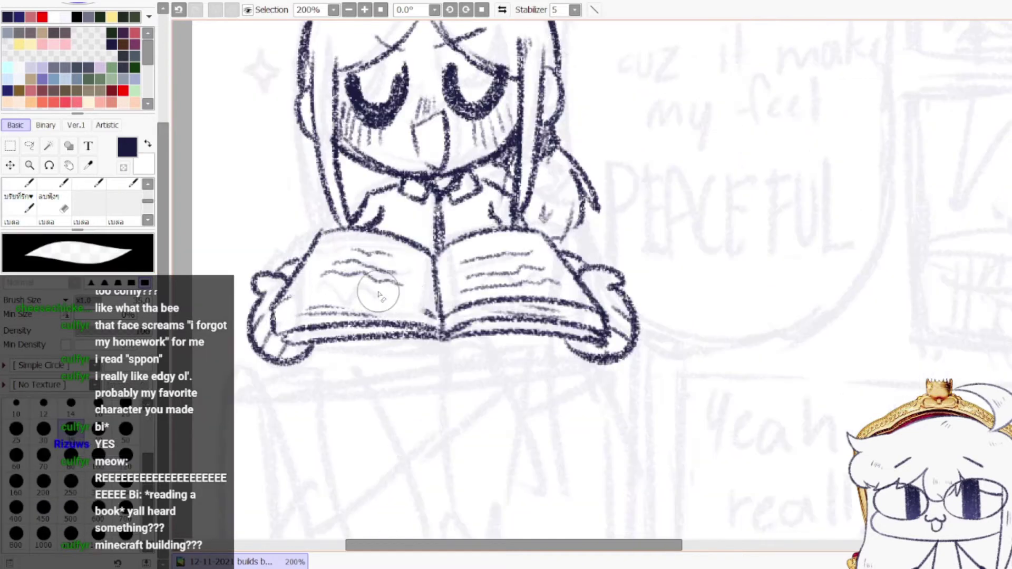
Erase the lower lines on the book's left page and try a new curved page edge
{"action": "left_click_drag", "start_coordinate": [378, 291], "coordinate": [360, 292]}
{"action": "key", "text": "b"}
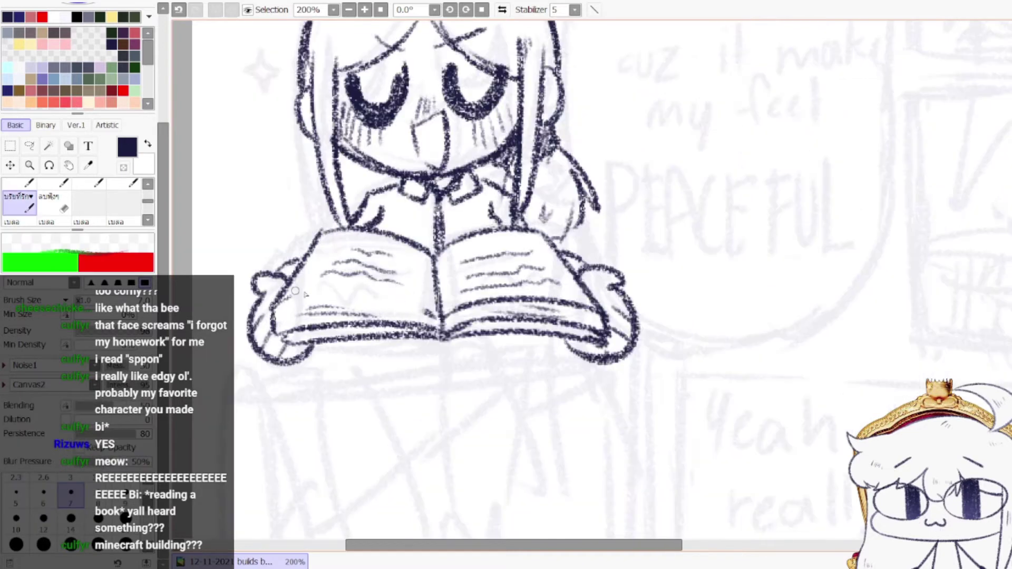
{"action": "key", "text": "ctrl+z"}
{"action": "left_click_drag", "start_coordinate": [284, 304], "coordinate": [411, 320]}
{"action": "key", "text": "ctrl+z"}
{"action": "left_click_drag", "start_coordinate": [277, 302], "coordinate": [421, 318]}
{"action": "key", "text": "ctrl+z"}
{"action": "key", "text": "e"}
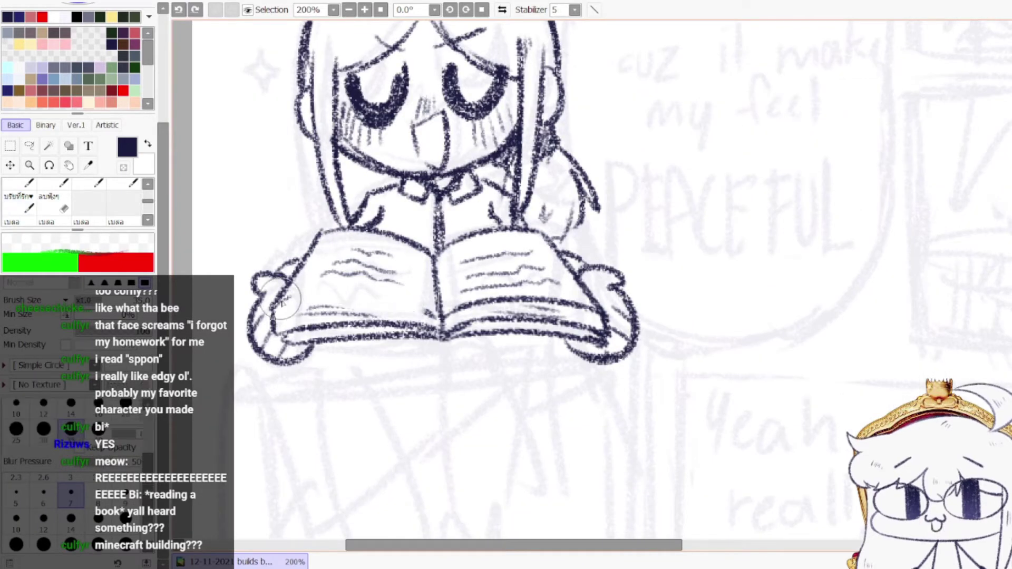
Redraw the curved page edge along the bottom of the book's left page
{"action": "mouse_move", "coordinate": [279, 305]}
{"action": "left_mouse_down"}
{"action": "mouse_move", "coordinate": [314, 295]}
{"action": "mouse_move", "coordinate": [390, 316]}
{"action": "mouse_move", "coordinate": [310, 317]}
{"action": "mouse_move", "coordinate": [427, 324]}
{"action": "left_mouse_up"}
{"action": "key", "text": "b"}
{"action": "key", "text": "ctrl+z"}
{"action": "key", "text": "ctrl+z"}
{"action": "key", "text": "ctrl+z"}
{"action": "key", "text": "ctrl+z"}
{"action": "key", "text": "ctrl+z"}
{"action": "mouse_move", "coordinate": [275, 306]}
{"action": "left_mouse_down"}
{"action": "mouse_move", "coordinate": [453, 332]}
{"action": "mouse_move", "coordinate": [406, 335]}
{"action": "mouse_move", "coordinate": [444, 337]}
{"action": "left_mouse_up"}
{"action": "key", "text": "ctrl+z"}
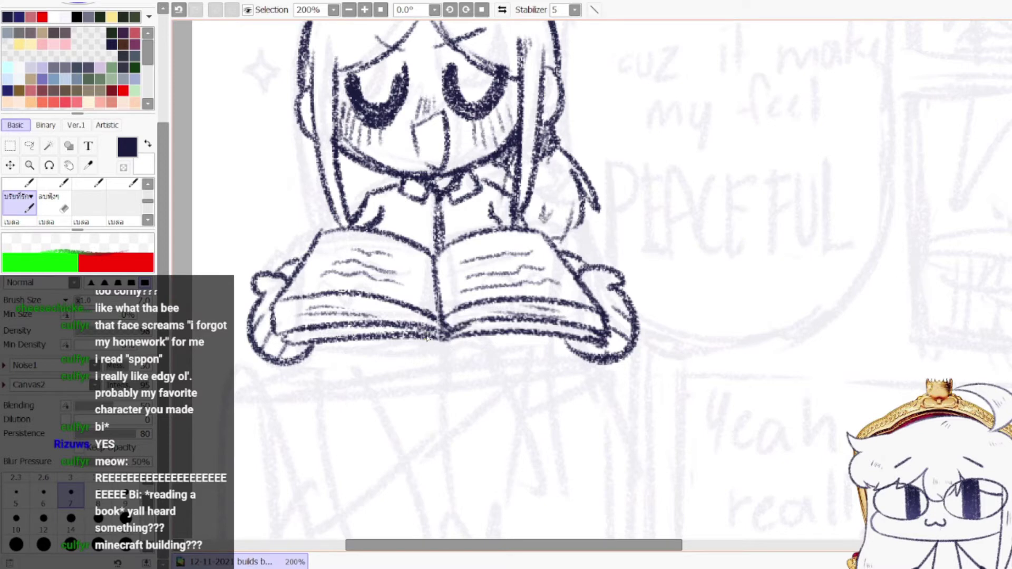
{"action": "scroll", "coordinate": [435, 348], "scroll_direction": "down", "scroll_amount": 2}
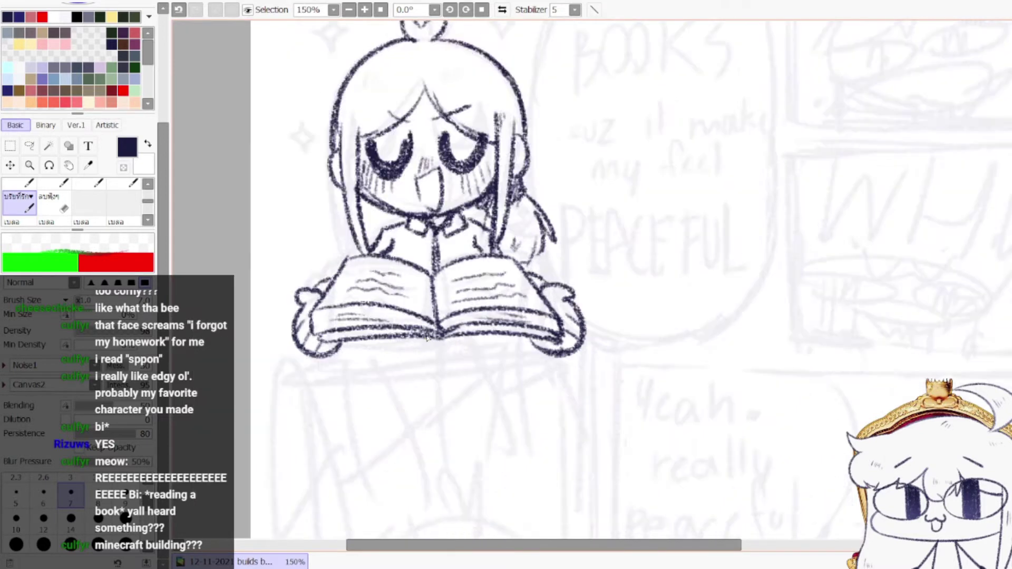
Ink the frame of the lower-left comic panel with straight lines
{"action": "scroll", "coordinate": [565, 271], "scroll_direction": "up", "scroll_amount": 1}
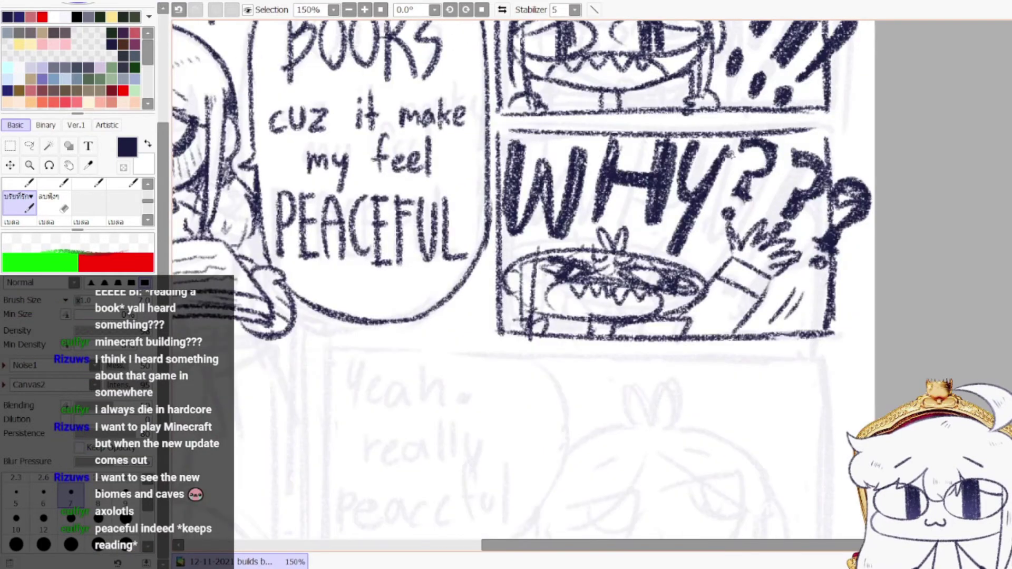
{"action": "scroll", "coordinate": [669, 237], "scroll_direction": "down", "scroll_amount": 2}
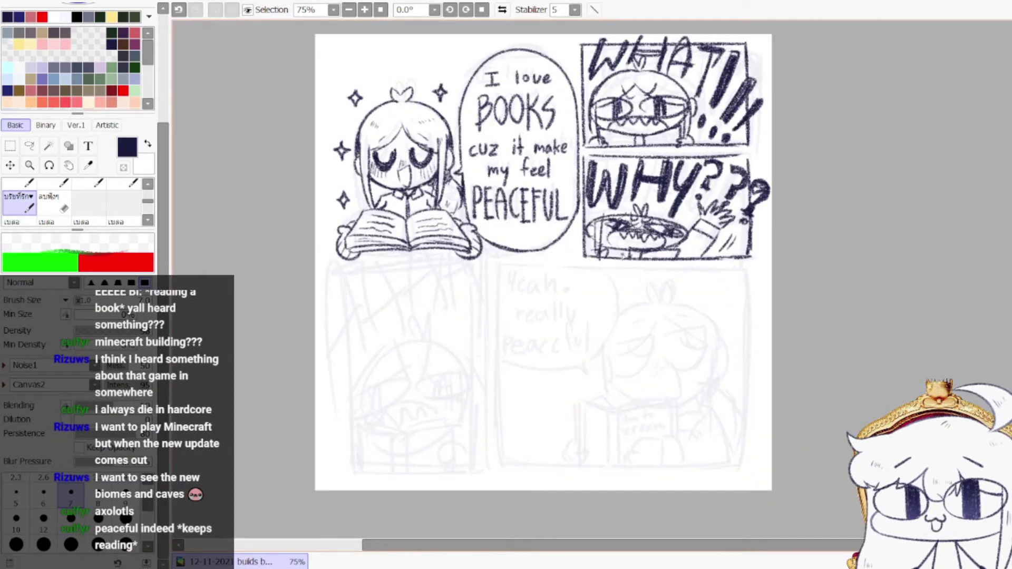
{"action": "scroll", "coordinate": [345, 464], "scroll_direction": "up", "scroll_amount": 2}
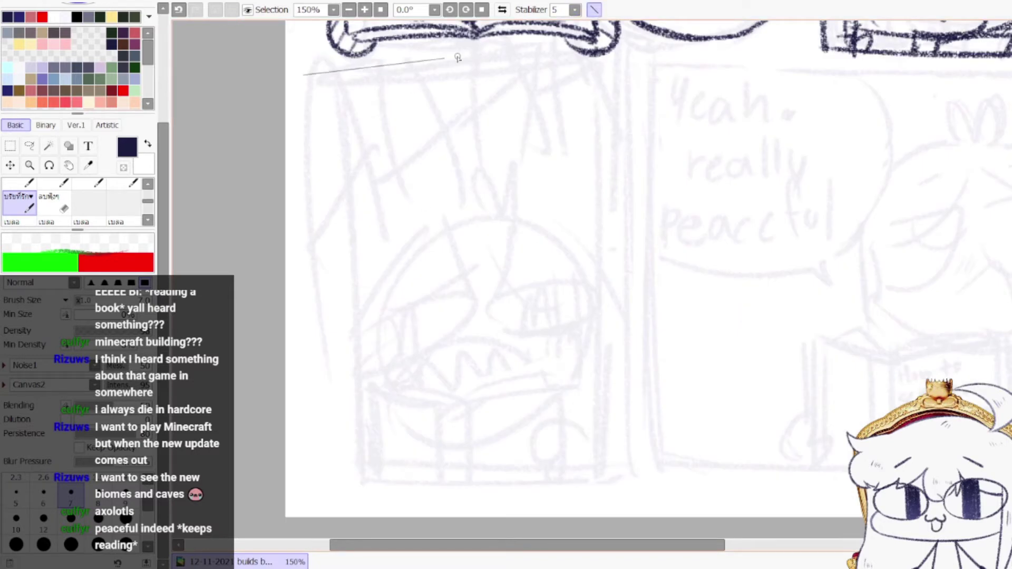
{"action": "mouse_move", "coordinate": [457, 58]}
{"action": "left_mouse_down"}
{"action": "mouse_move", "coordinate": [591, 52]}
{"action": "mouse_move", "coordinate": [612, 65]}
{"action": "left_mouse_up"}
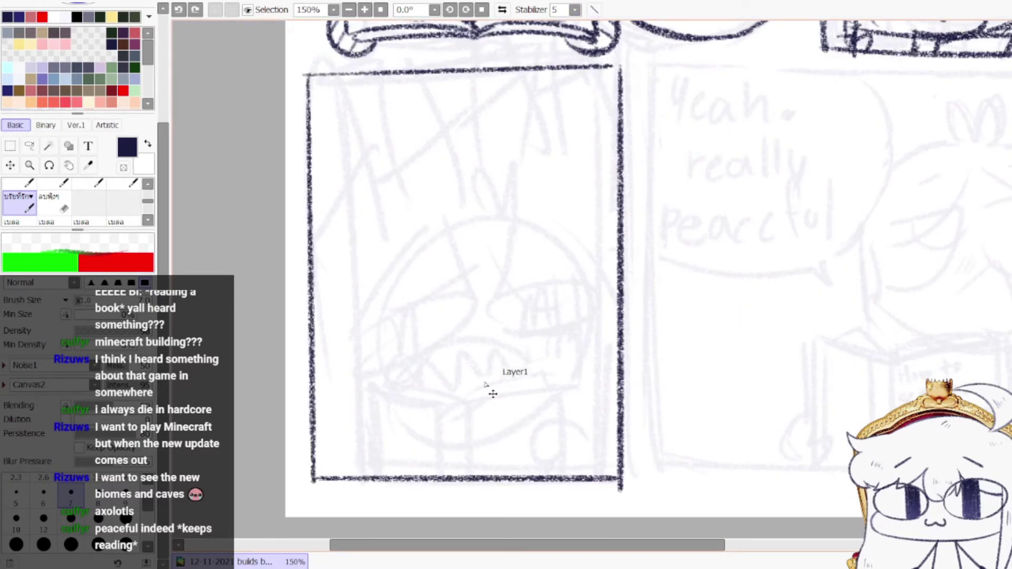
Ink the large round head outline of the character in the lower-left panel
{"action": "left_click_drag", "start_coordinate": [390, 394], "coordinate": [448, 390]}
{"action": "key", "text": "ctrl+z"}
{"action": "mouse_move", "coordinate": [361, 318]}
{"action": "left_mouse_down"}
{"action": "mouse_move", "coordinate": [406, 381]}
{"action": "mouse_move", "coordinate": [592, 303]}
{"action": "mouse_move", "coordinate": [435, 408]}
{"action": "mouse_move", "coordinate": [486, 361]}
{"action": "left_mouse_up"}
{"action": "key", "text": "ctrl+z"}
{"action": "key", "text": "ctrl+z"}
{"action": "key", "text": "ctrl+z"}
{"action": "mouse_move", "coordinate": [403, 400]}
{"action": "left_mouse_down"}
{"action": "mouse_move", "coordinate": [474, 384]}
{"action": "mouse_move", "coordinate": [492, 428]}
{"action": "left_mouse_up"}
{"action": "key", "text": "ctrl+z"}
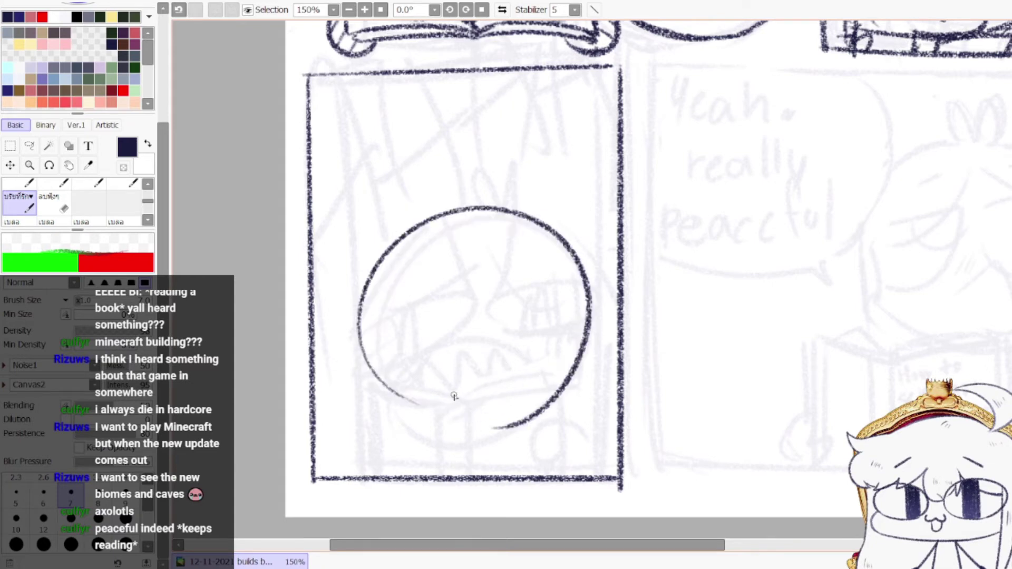
Ink the top edge of the book below the character's head in the lower-left panel, redoing unsatisfactory strokes
{"action": "left_click_drag", "start_coordinate": [374, 387], "coordinate": [506, 417]}
{"action": "key", "text": "ctrl+z"}
{"action": "key", "text": "ctrl+z"}
{"action": "mouse_move", "coordinate": [385, 396]}
{"action": "left_mouse_down"}
{"action": "mouse_move", "coordinate": [538, 425]}
{"action": "mouse_move", "coordinate": [451, 429]}
{"action": "mouse_move", "coordinate": [503, 400]}
{"action": "left_mouse_up"}
{"action": "key", "text": "e"}
{"action": "key", "text": "b"}
{"action": "key", "text": "ctrl+z"}
{"action": "mouse_move", "coordinate": [429, 402]}
{"action": "left_mouse_down"}
{"action": "mouse_move", "coordinate": [572, 389]}
{"action": "mouse_move", "coordinate": [563, 385]}
{"action": "mouse_move", "coordinate": [567, 470]}
{"action": "left_mouse_up"}
{"action": "key", "text": "ctrl+z"}
{"action": "key", "text": "ctrl+z"}
Ink the book's vertical side edge and two spine lines down to the lower-left panel's frame
{"action": "left_click_drag", "start_coordinate": [569, 388], "coordinate": [572, 474]}
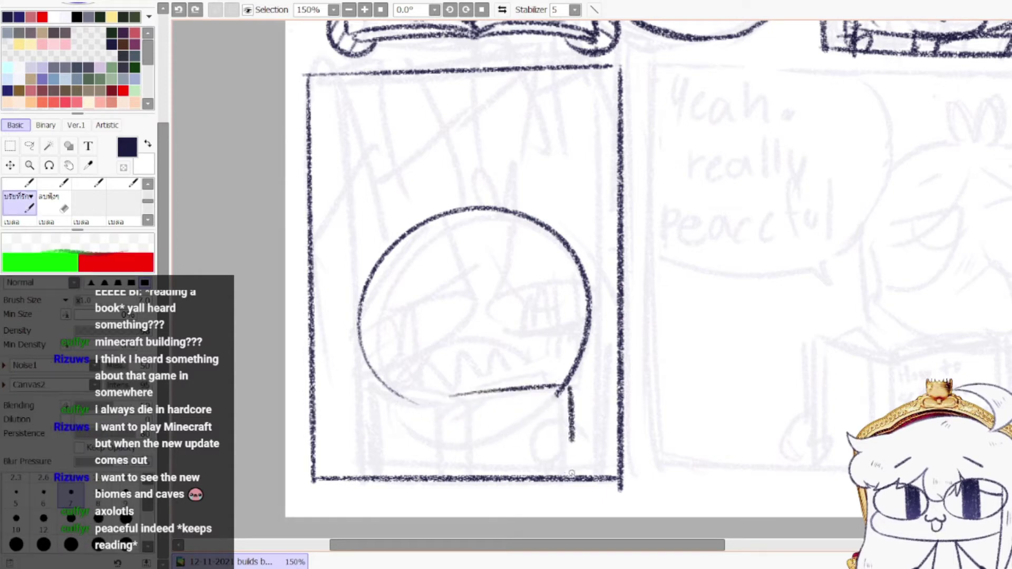
{"action": "left_click_drag", "start_coordinate": [477, 396], "coordinate": [469, 483]}
{"action": "key", "text": "ctrl+z"}
{"action": "key", "text": "ctrl+z"}
{"action": "left_click_drag", "start_coordinate": [442, 399], "coordinate": [441, 482]}
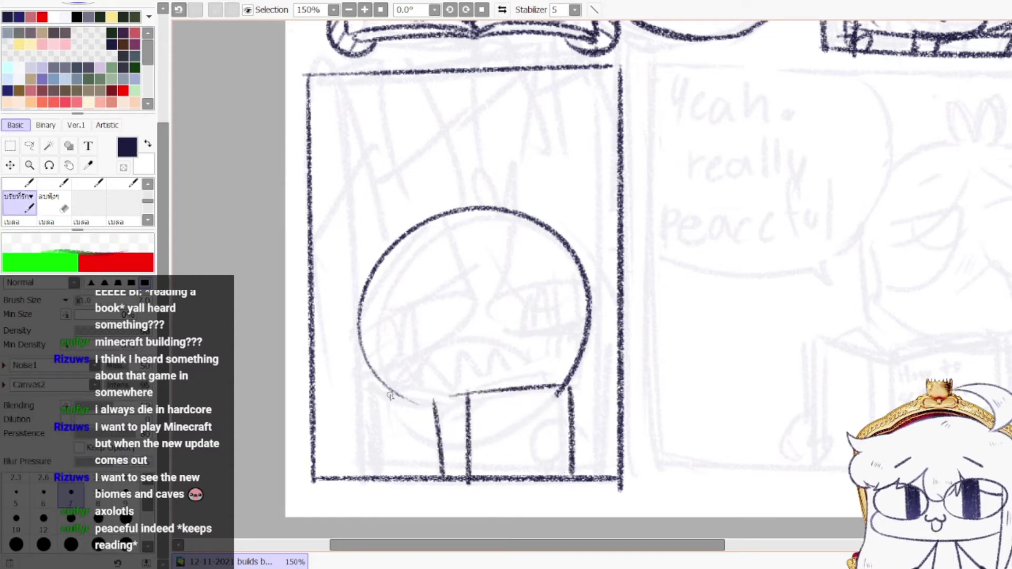
{"action": "key", "text": "ctrl+z"}
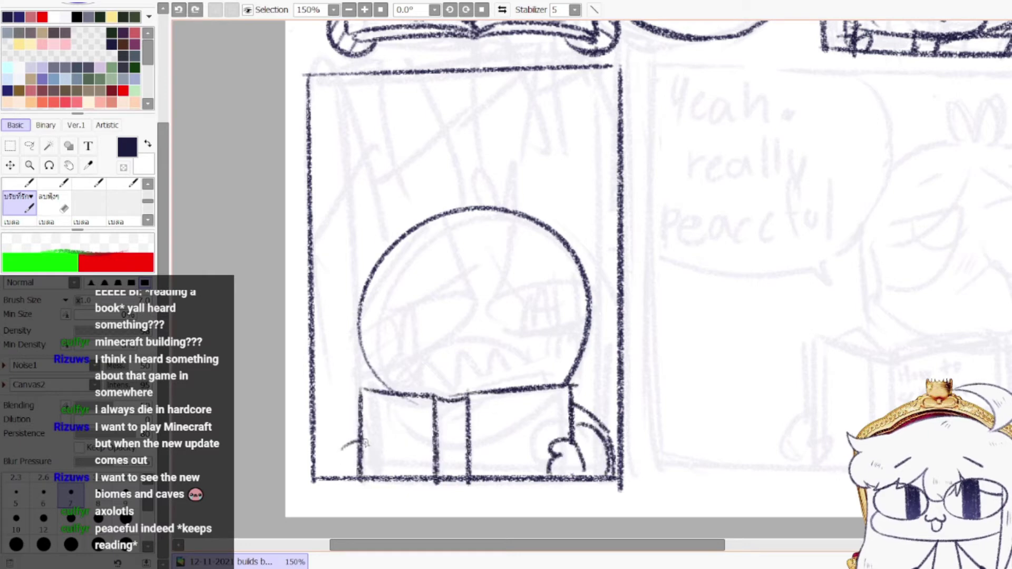
Redraw the small hand gripping the book's left edge in the lower-left panel
{"action": "key", "text": "ctrl+z"}
{"action": "key", "text": "e"}
{"action": "mouse_move", "coordinate": [343, 449]}
{"action": "left_mouse_down"}
{"action": "mouse_move", "coordinate": [360, 476]}
{"action": "mouse_move", "coordinate": [364, 451]}
{"action": "left_mouse_up"}
{"action": "key", "text": "b"}
{"action": "key", "text": "ctrl+z"}
Ink the curved page tops above the book's left and right covers in the lower-left panel
{"action": "mouse_move", "coordinate": [370, 390]}
{"action": "left_mouse_down"}
{"action": "mouse_move", "coordinate": [468, 397]}
{"action": "mouse_move", "coordinate": [447, 392]}
{"action": "mouse_move", "coordinate": [556, 383]}
{"action": "left_mouse_up"}
{"action": "key", "text": "ctrl+z"}
{"action": "key", "text": "ctrl+z"}
{"action": "key", "text": "ctrl+z"}
{"action": "left_click_drag", "start_coordinate": [448, 396], "coordinate": [560, 384]}
{"action": "key", "text": "ctrl+z"}
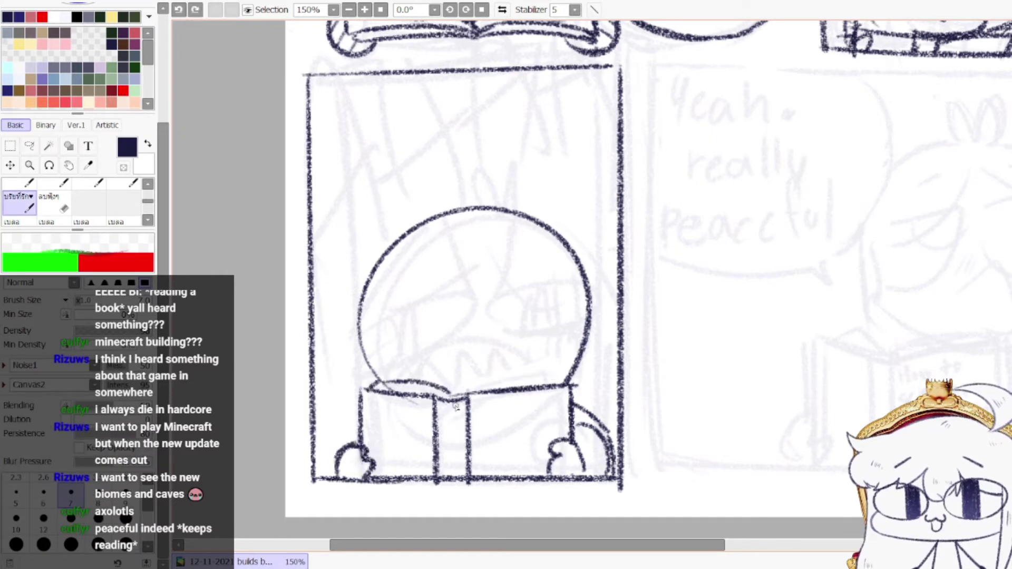
{"action": "key", "text": "ctrl+z"}
{"action": "left_click_drag", "start_coordinate": [463, 395], "coordinate": [572, 384]}
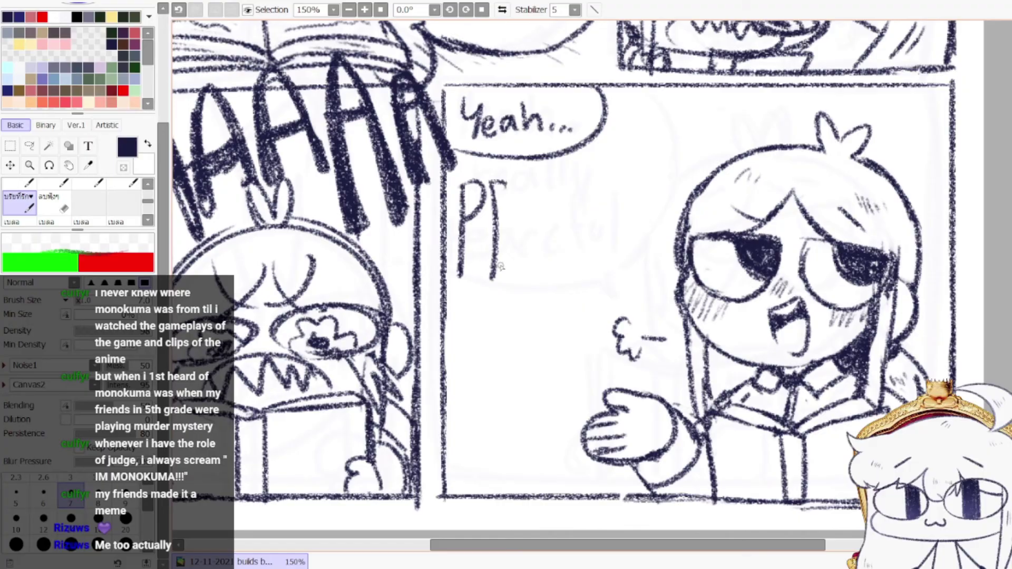
{"action": "left_click_drag", "start_coordinate": [518, 266], "coordinate": [538, 265]}
{"action": "left_click_drag", "start_coordinate": [515, 230], "coordinate": [542, 221]}
{"action": "left_click_drag", "start_coordinate": [555, 180], "coordinate": [570, 254]}
{"action": "key", "text": "ctrl+z"}
{"action": "key", "text": "ctrl+z"}
{"action": "key", "text": "ctrl+z"}
{"action": "key", "text": "ctrl+z"}
{"action": "key", "text": "ctrl+z"}
{"action": "key", "text": "ctrl+z"}
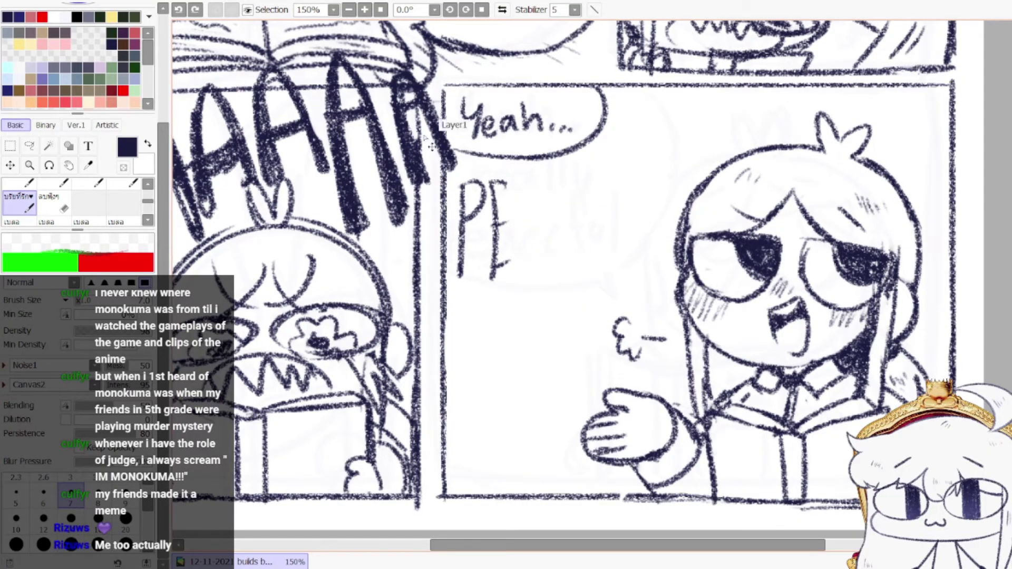
{"action": "key", "text": "ctrl+z"}
{"action": "key", "text": "ctrl+z"}
{"action": "key", "text": "ctrl+z"}
Letter the word "PEACEFUL" in small capitals below the "Yeah..." bubble in the lower-right panel
{"action": "left_click_drag", "start_coordinate": [462, 186], "coordinate": [463, 234]}
{"action": "left_click_drag", "start_coordinate": [462, 187], "coordinate": [464, 210]}
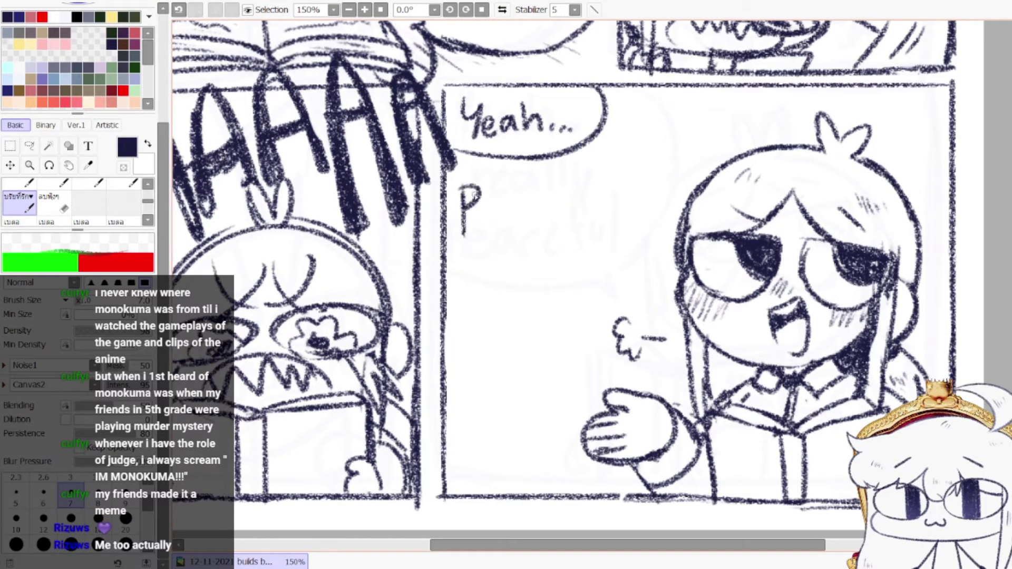
{"action": "mouse_move", "coordinate": [551, 196]}
{"action": "left_mouse_down"}
{"action": "mouse_move", "coordinate": [553, 230]}
{"action": "mouse_move", "coordinate": [571, 228]}
{"action": "left_mouse_up"}
{"action": "left_click_drag", "start_coordinate": [586, 188], "coordinate": [586, 235]}
{"action": "mouse_move", "coordinate": [586, 191]}
{"action": "left_mouse_down"}
{"action": "mouse_move", "coordinate": [637, 192]}
{"action": "mouse_move", "coordinate": [663, 233]}
{"action": "left_mouse_up"}
Ink the curved speech bubble outline around the word "PEACEFUL" in the lower-right panel
{"action": "mouse_move", "coordinate": [595, 143]}
{"action": "left_mouse_down"}
{"action": "mouse_move", "coordinate": [653, 158]}
{"action": "mouse_move", "coordinate": [680, 205]}
{"action": "left_mouse_up"}
{"action": "key", "text": "ctrl+z"}
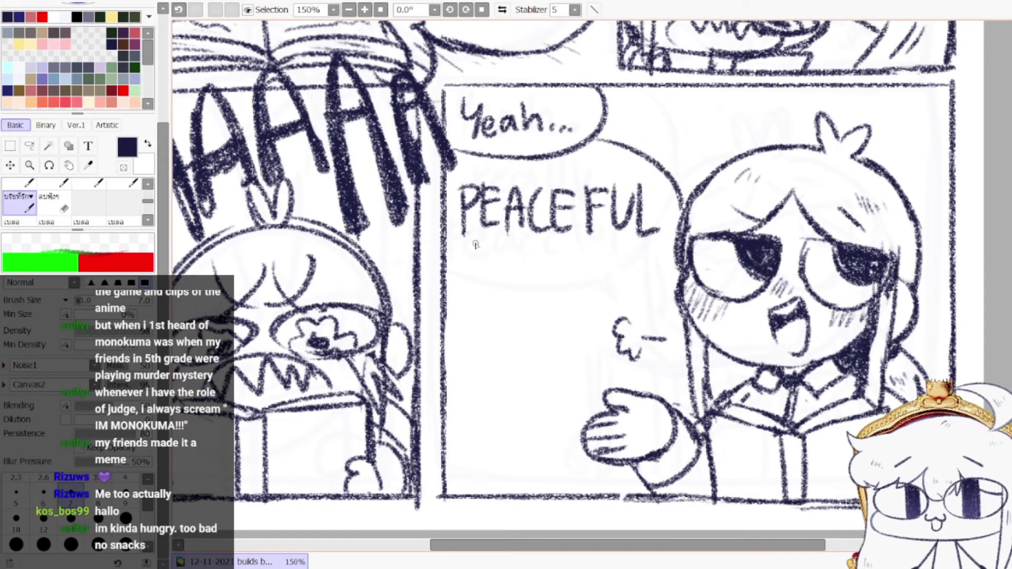
{"action": "left_click_drag", "start_coordinate": [445, 248], "coordinate": [630, 253]}
{"action": "key", "text": "ctrl+z"}
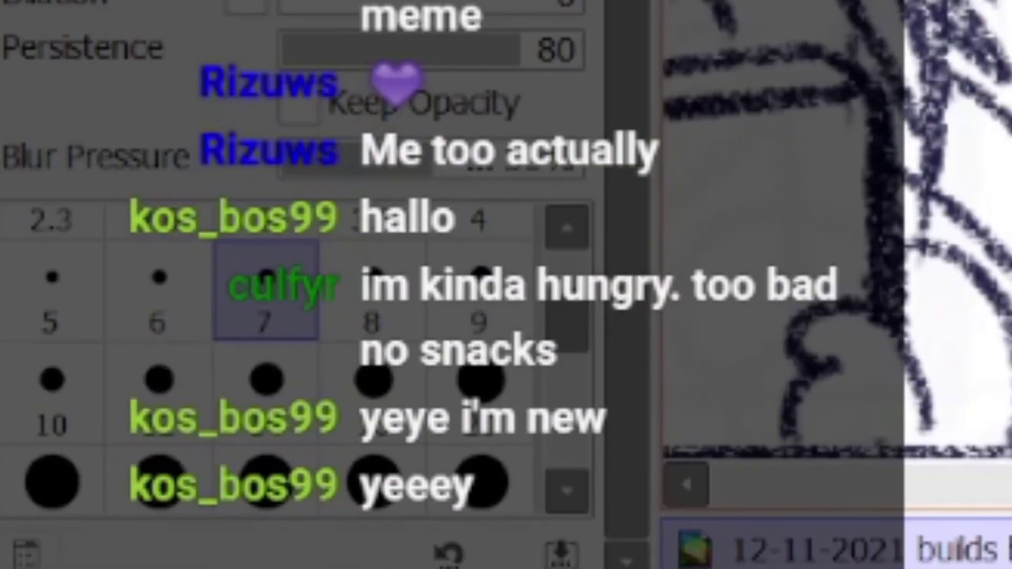
{"action": "scroll", "coordinate": [836, 231], "scroll_direction": "down", "scroll_amount": 3}
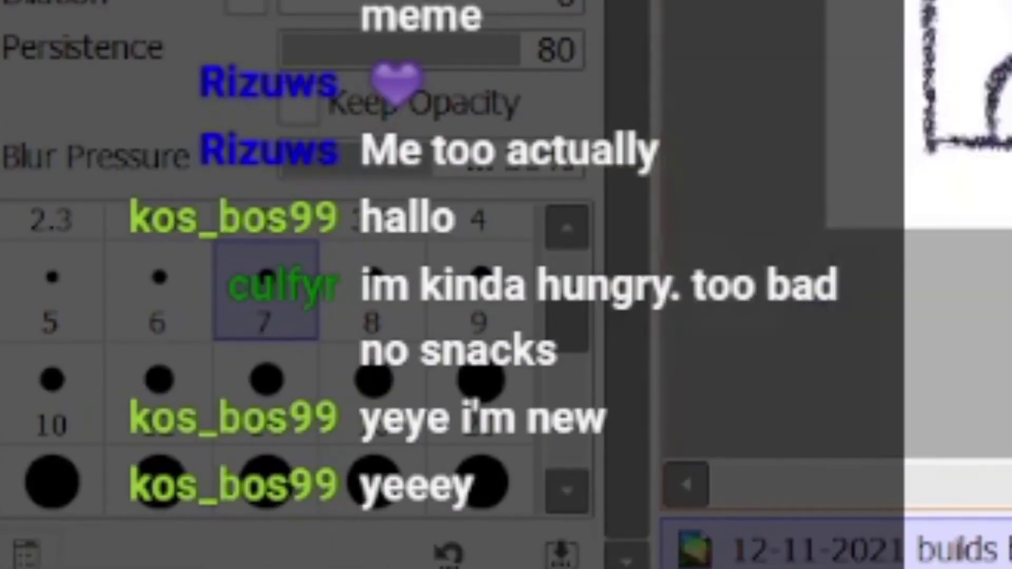
{"action": "scroll", "coordinate": [836, 231], "scroll_direction": "up", "scroll_amount": 2}
{"action": "scroll", "coordinate": [836, 231], "scroll_direction": "up", "scroll_amount": 2}
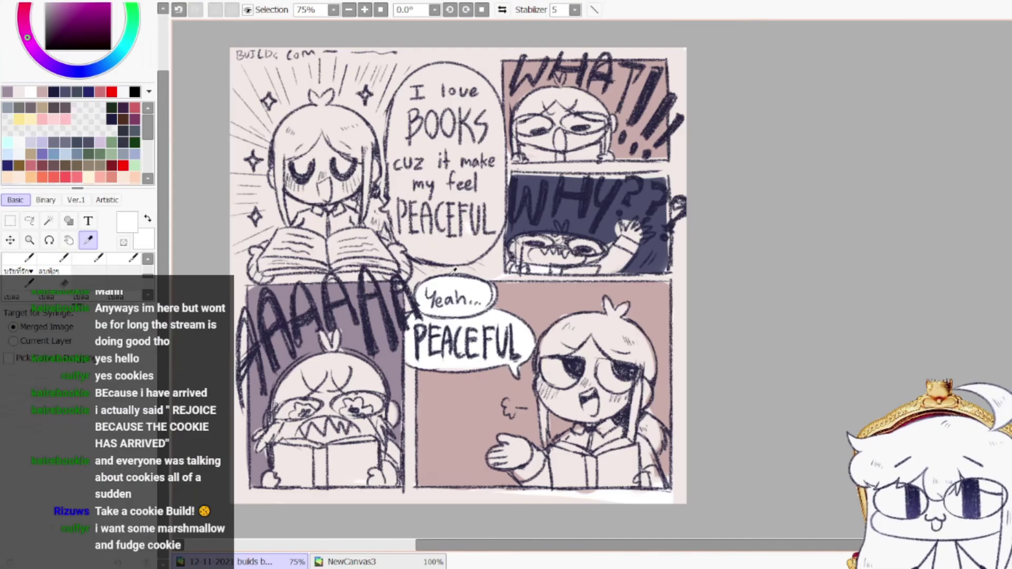
{"action": "left_click", "coordinate": [450, 275], "text": "ctrl"}
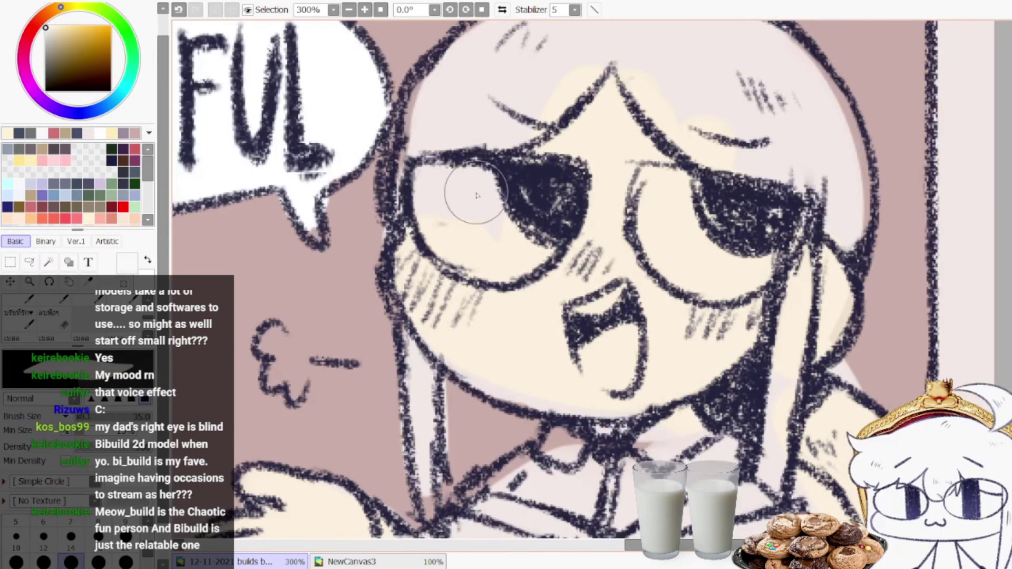
Paint the character's eye whites and teeth off-white in the lower-right panel
{"action": "mouse_move", "coordinate": [474, 198]}
{"action": "left_mouse_down"}
{"action": "mouse_move", "coordinate": [484, 240]}
{"action": "mouse_move", "coordinate": [437, 191]}
{"action": "mouse_move", "coordinate": [493, 192]}
{"action": "mouse_move", "coordinate": [491, 236]}
{"action": "mouse_move", "coordinate": [554, 247]}
{"action": "left_mouse_up"}
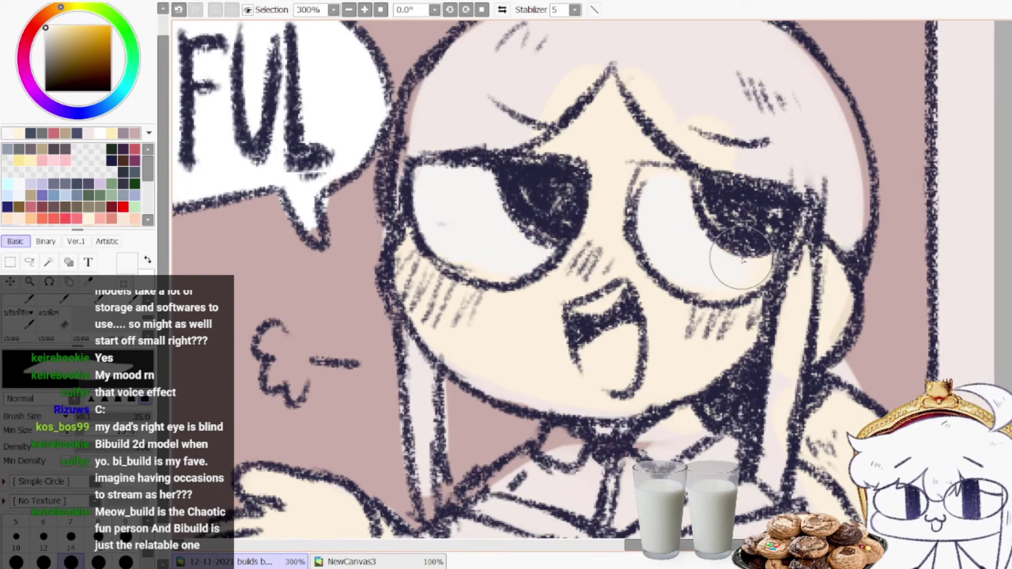
{"action": "scroll", "coordinate": [656, 182], "scroll_direction": "down", "scroll_amount": 2}
{"action": "left_click", "coordinate": [53, 183]}
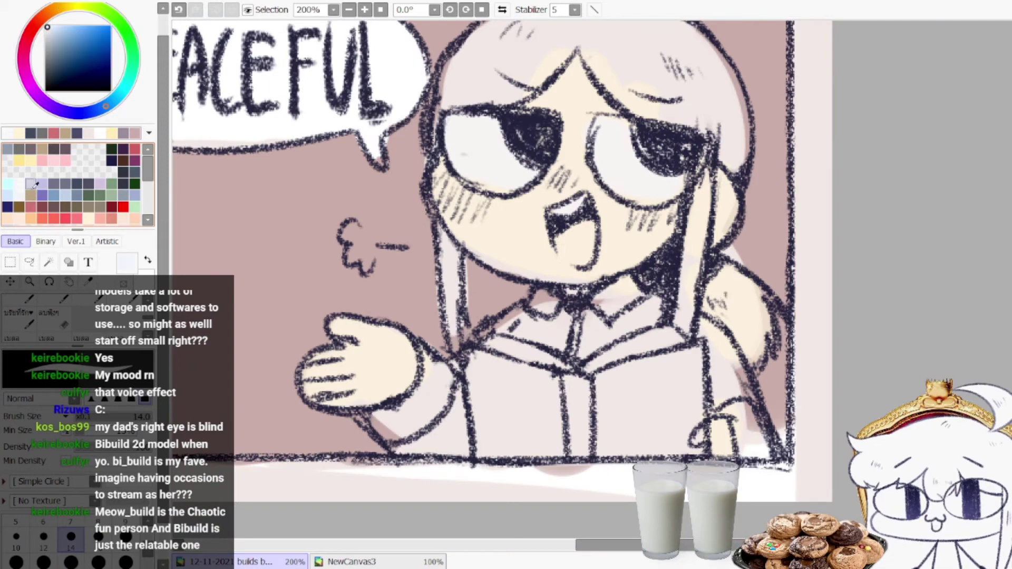
Colour the inside of the character's open mouth pinkish red in the lower-right panel
{"action": "left_click", "coordinate": [30, 207]}
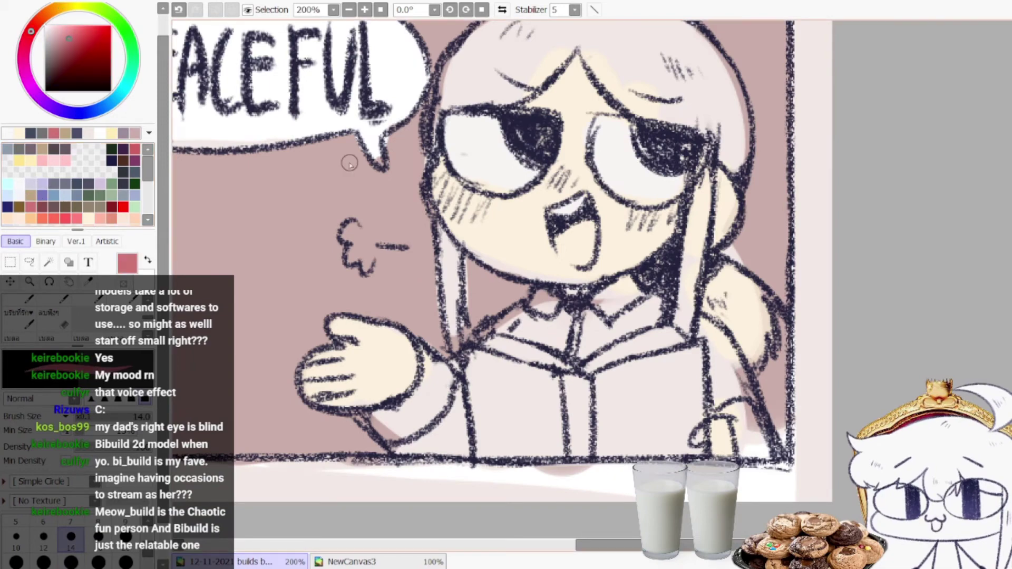
{"action": "scroll", "coordinate": [549, 235], "scroll_direction": "up", "scroll_amount": 3}
{"action": "mouse_move", "coordinate": [572, 224]}
{"action": "left_mouse_down"}
{"action": "mouse_move", "coordinate": [623, 283]}
{"action": "mouse_move", "coordinate": [600, 289]}
{"action": "left_mouse_up"}
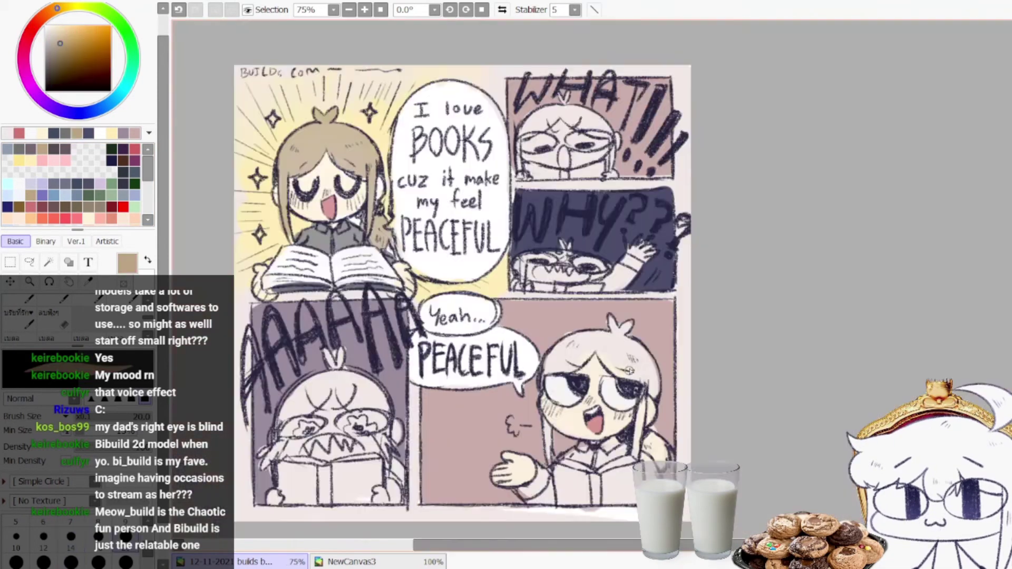
Paint the bangs, crown and hair tuft of the lower-right character tan with a size 35 brush
{"action": "scroll", "coordinate": [659, 364], "scroll_direction": "up", "scroll_amount": 3}
{"action": "mouse_move", "coordinate": [564, 321]}
{"action": "left_mouse_down"}
{"action": "mouse_move", "coordinate": [571, 344]}
{"action": "mouse_move", "coordinate": [653, 395]}
{"action": "mouse_move", "coordinate": [651, 335]}
{"action": "mouse_move", "coordinate": [697, 429]}
{"action": "mouse_move", "coordinate": [677, 375]}
{"action": "mouse_move", "coordinate": [690, 390]}
{"action": "left_mouse_up"}
{"action": "left_click", "coordinate": [70, 562]}
{"action": "left_click_drag", "start_coordinate": [614, 266], "coordinate": [641, 265]}
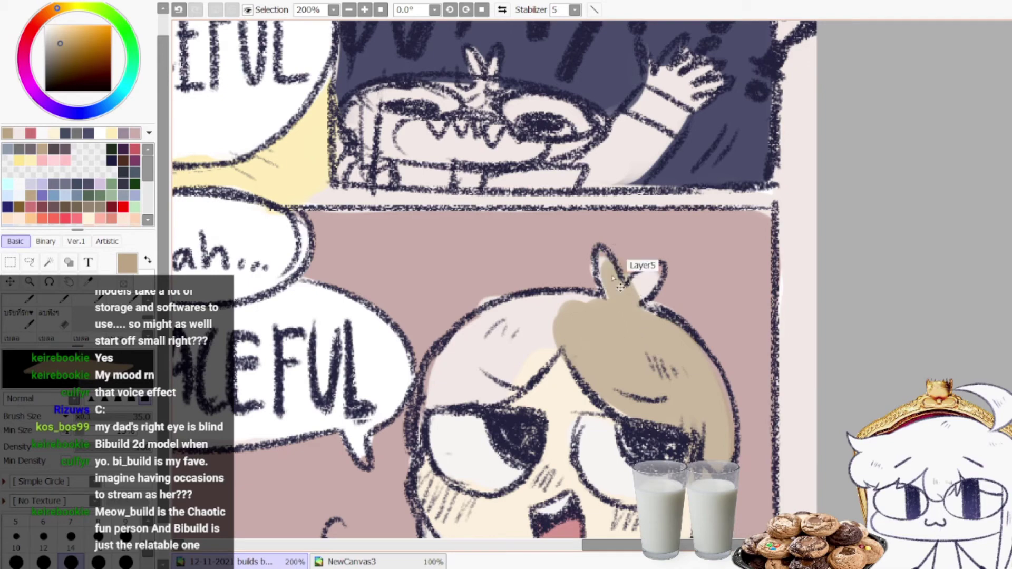
{"action": "left_click_drag", "start_coordinate": [540, 253], "coordinate": [655, 260]}
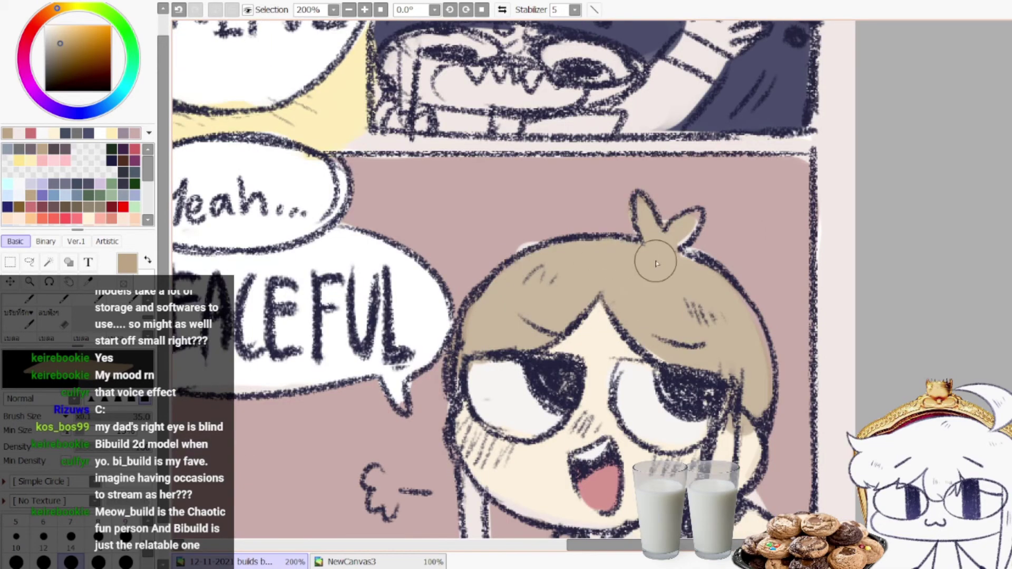
{"action": "scroll", "coordinate": [606, 290], "scroll_direction": "down", "scroll_amount": 2}
{"action": "scroll", "coordinate": [506, 422], "scroll_direction": "up", "scroll_amount": 3}
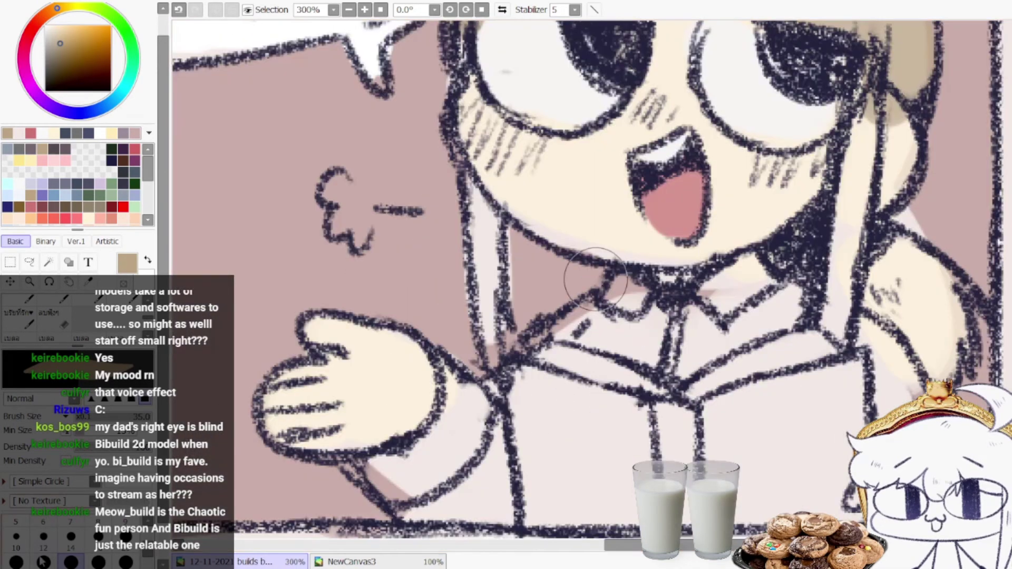
Paint the lower-right character's side locks and ponytail tan with a size 14 brush
{"action": "left_click", "coordinate": [71, 537]}
{"action": "mouse_move", "coordinate": [494, 191]}
{"action": "left_mouse_down"}
{"action": "mouse_move", "coordinate": [486, 254]}
{"action": "mouse_move", "coordinate": [471, 181]}
{"action": "left_mouse_up"}
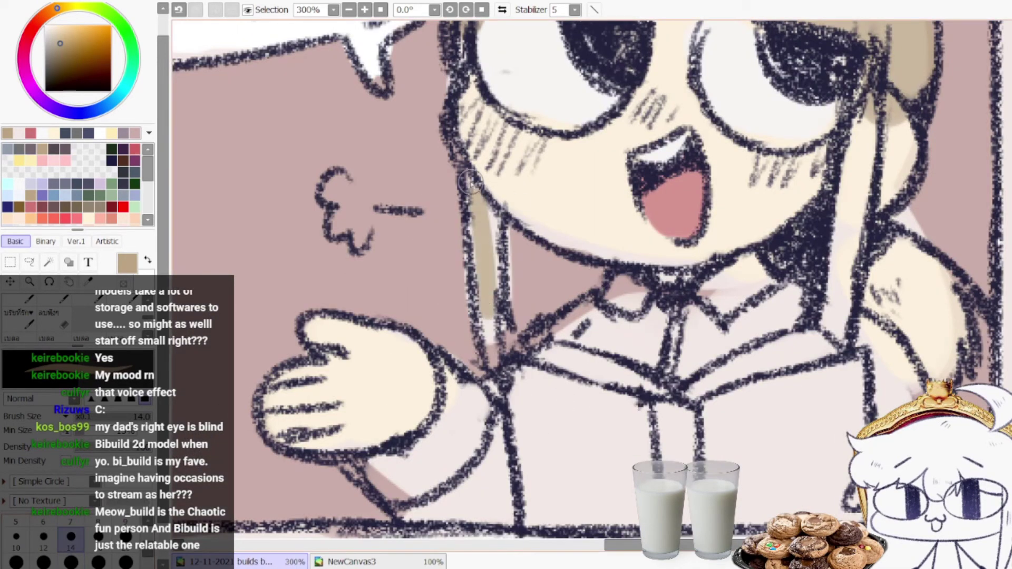
{"action": "mouse_move", "coordinate": [851, 87]}
{"action": "left_mouse_down"}
{"action": "mouse_move", "coordinate": [837, 210]}
{"action": "mouse_move", "coordinate": [826, 224]}
{"action": "mouse_move", "coordinate": [866, 89]}
{"action": "mouse_move", "coordinate": [808, 348]}
{"action": "mouse_move", "coordinate": [864, 105]}
{"action": "mouse_move", "coordinate": [840, 278]}
{"action": "mouse_move", "coordinate": [813, 307]}
{"action": "mouse_move", "coordinate": [787, 291]}
{"action": "mouse_move", "coordinate": [800, 267]}
{"action": "mouse_move", "coordinate": [839, 292]}
{"action": "mouse_move", "coordinate": [854, 285]}
{"action": "mouse_move", "coordinate": [893, 323]}
{"action": "mouse_move", "coordinate": [900, 312]}
{"action": "mouse_move", "coordinate": [937, 363]}
{"action": "mouse_move", "coordinate": [958, 335]}
{"action": "left_mouse_up"}
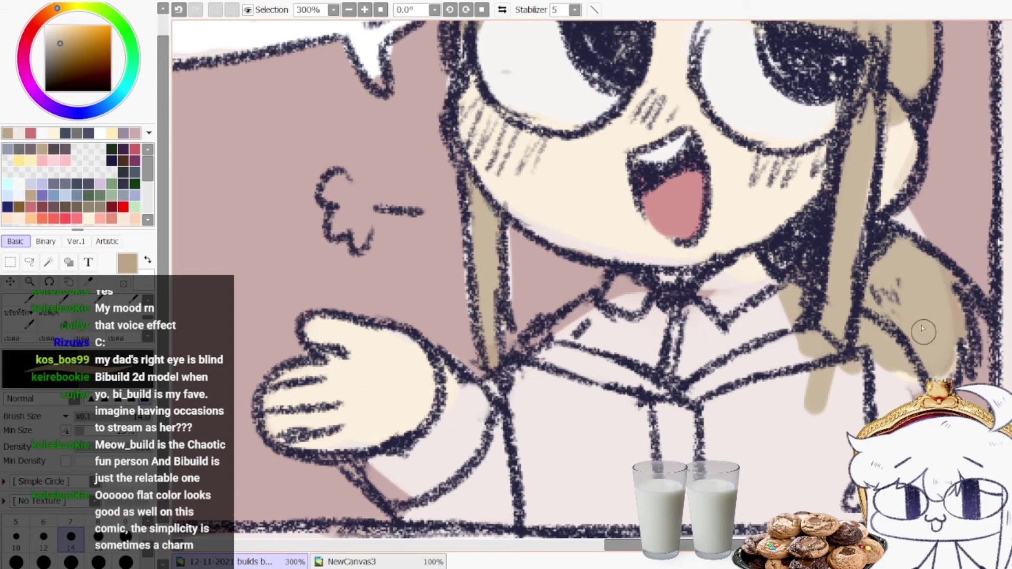
{"action": "scroll", "coordinate": [727, 237], "scroll_direction": "down", "scroll_amount": 1}
{"action": "scroll", "coordinate": [743, 339], "scroll_direction": "up", "scroll_amount": 1}
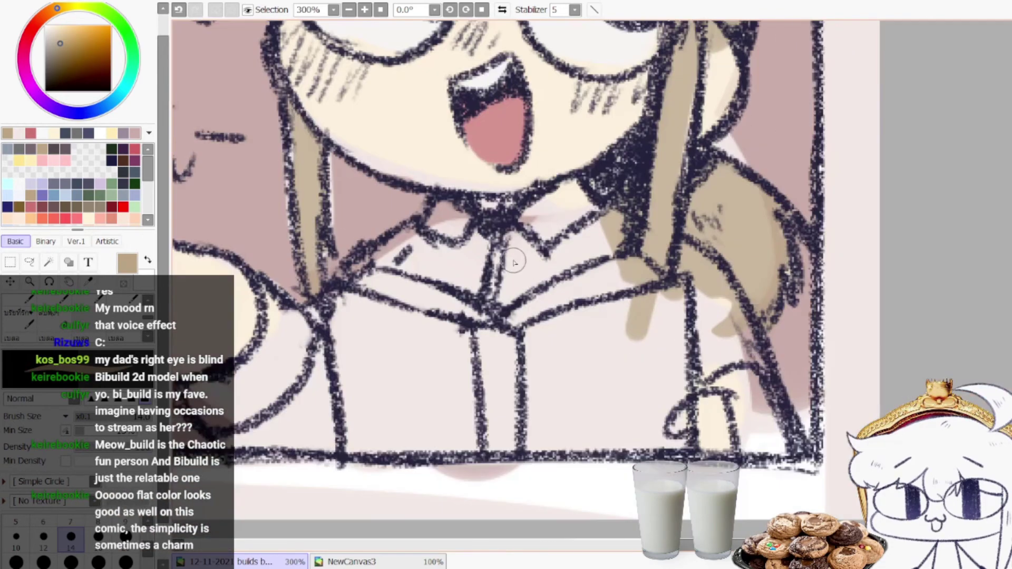
Paint the visible page edges of the open book off-white in the lower-right panel
{"action": "left_click", "coordinate": [65, 550]}
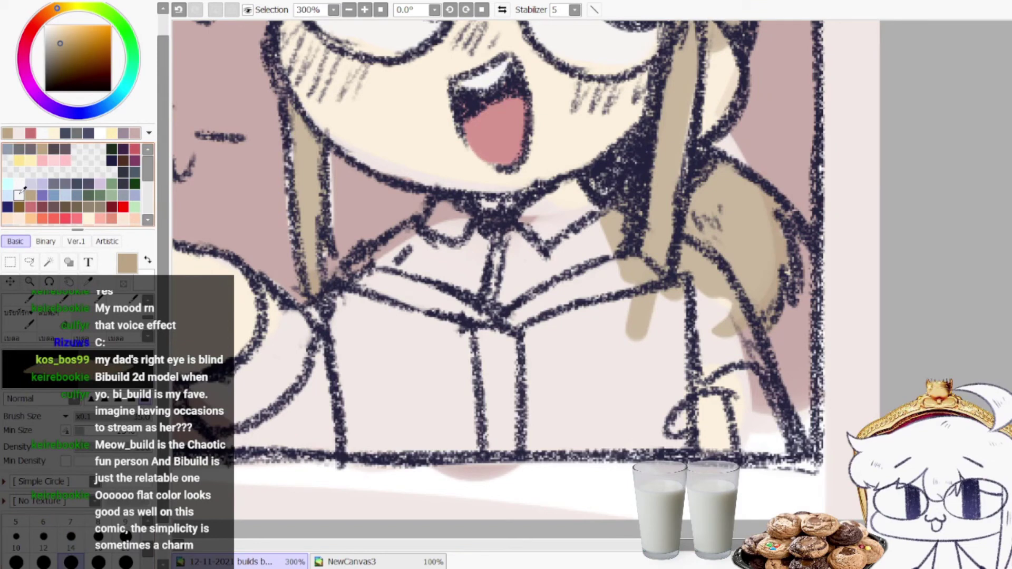
{"action": "left_click", "coordinate": [19, 193]}
{"action": "mouse_move", "coordinate": [395, 305]}
{"action": "left_mouse_down"}
{"action": "mouse_move", "coordinate": [469, 296]}
{"action": "mouse_move", "coordinate": [440, 293]}
{"action": "mouse_move", "coordinate": [626, 261]}
{"action": "left_mouse_up"}
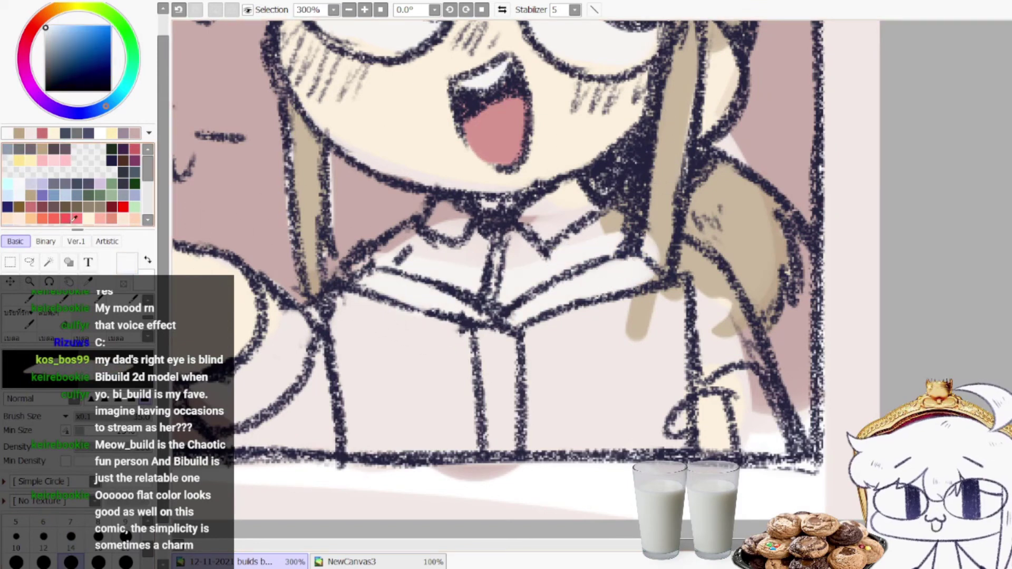
Paint the lower-right character's shirt, collar and the sleeve beside the ponytail grey
{"action": "left_click", "coordinate": [43, 148]}
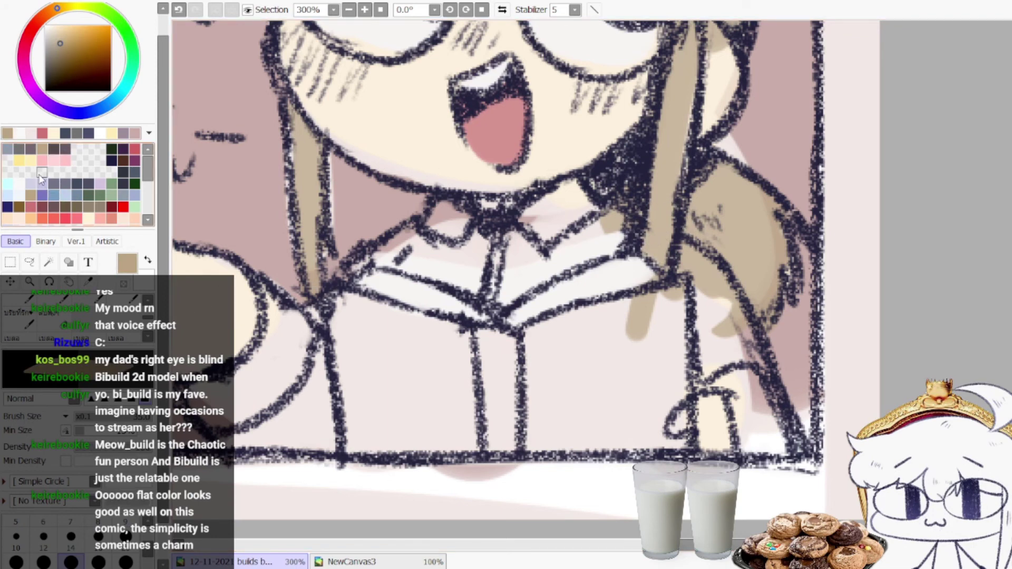
{"action": "left_click", "coordinate": [20, 149]}
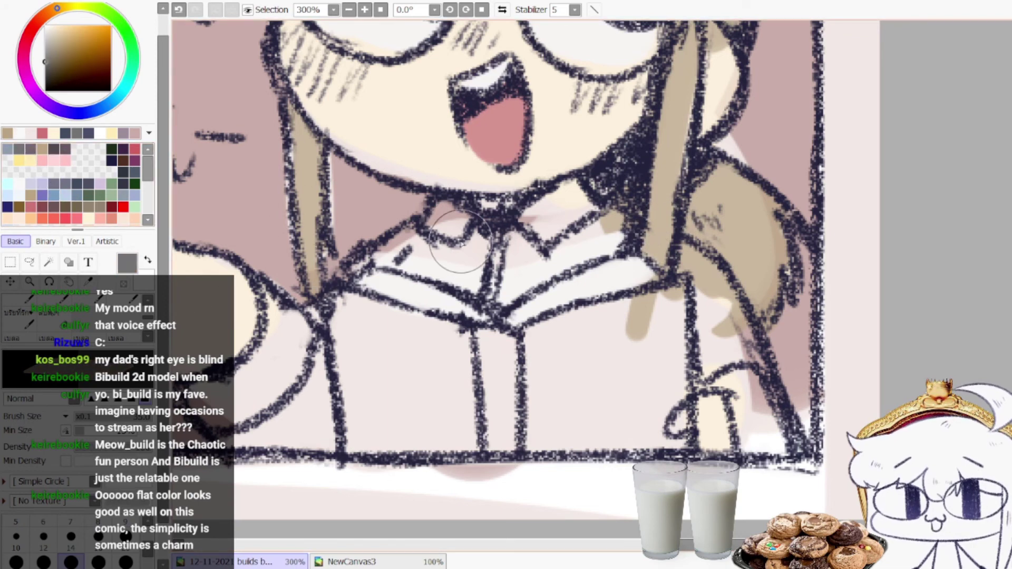
{"action": "left_click_drag", "start_coordinate": [449, 228], "coordinate": [497, 251]}
{"action": "mouse_move", "coordinate": [496, 251]}
{"action": "left_mouse_down"}
{"action": "mouse_move", "coordinate": [441, 224]}
{"action": "mouse_move", "coordinate": [502, 267]}
{"action": "left_mouse_up"}
{"action": "key", "text": "ctrl+z"}
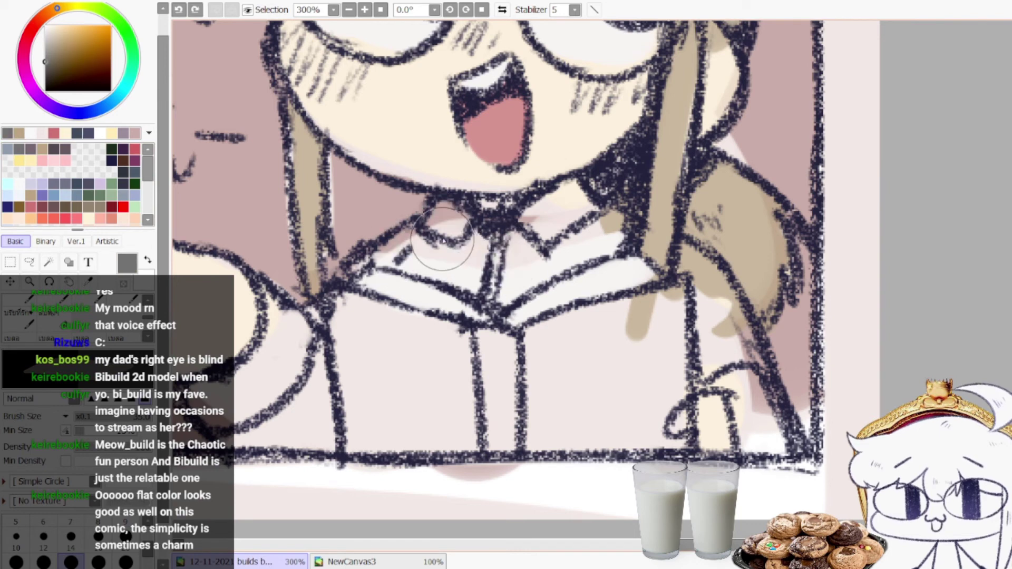
{"action": "mouse_move", "coordinate": [441, 235]}
{"action": "left_mouse_down"}
{"action": "mouse_move", "coordinate": [412, 243]}
{"action": "mouse_move", "coordinate": [484, 270]}
{"action": "mouse_move", "coordinate": [435, 270]}
{"action": "mouse_move", "coordinate": [513, 267]}
{"action": "mouse_move", "coordinate": [536, 224]}
{"action": "mouse_move", "coordinate": [615, 236]}
{"action": "mouse_move", "coordinate": [560, 248]}
{"action": "left_mouse_up"}
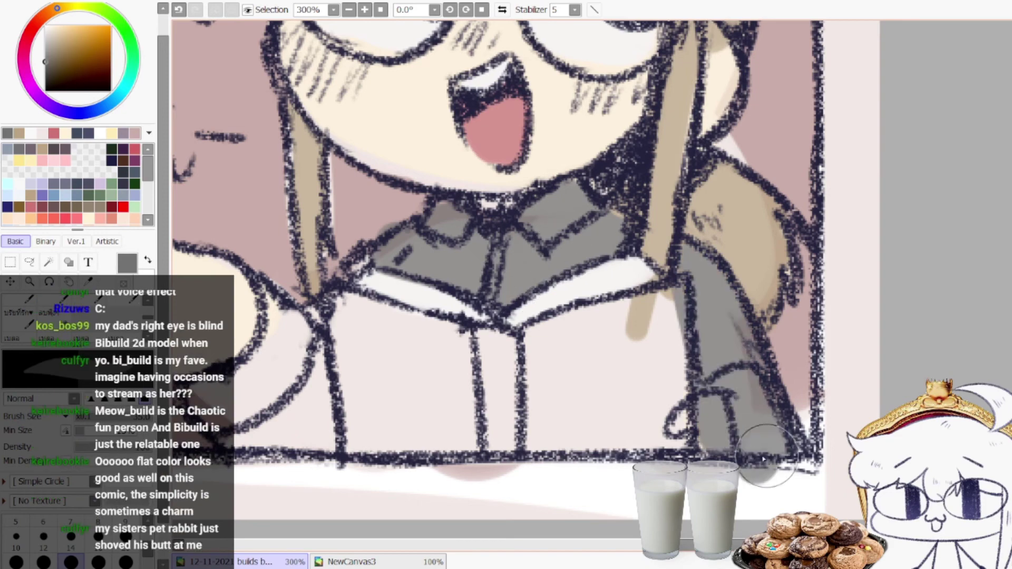
Paint the sleeve of the character's outstretched arm grey in the lower-right panel
{"action": "scroll", "coordinate": [703, 423], "scroll_direction": "down", "scroll_amount": 1}
{"action": "scroll", "coordinate": [420, 382], "scroll_direction": "up", "scroll_amount": 1}
{"action": "mouse_move", "coordinate": [420, 340]}
{"action": "left_mouse_down"}
{"action": "mouse_move", "coordinate": [357, 417]}
{"action": "mouse_move", "coordinate": [341, 417]}
{"action": "mouse_move", "coordinate": [356, 438]}
{"action": "mouse_move", "coordinate": [430, 372]}
{"action": "mouse_move", "coordinate": [451, 376]}
{"action": "mouse_move", "coordinate": [481, 428]}
{"action": "mouse_move", "coordinate": [504, 401]}
{"action": "left_mouse_up"}
{"action": "key", "text": "ctrl+z"}
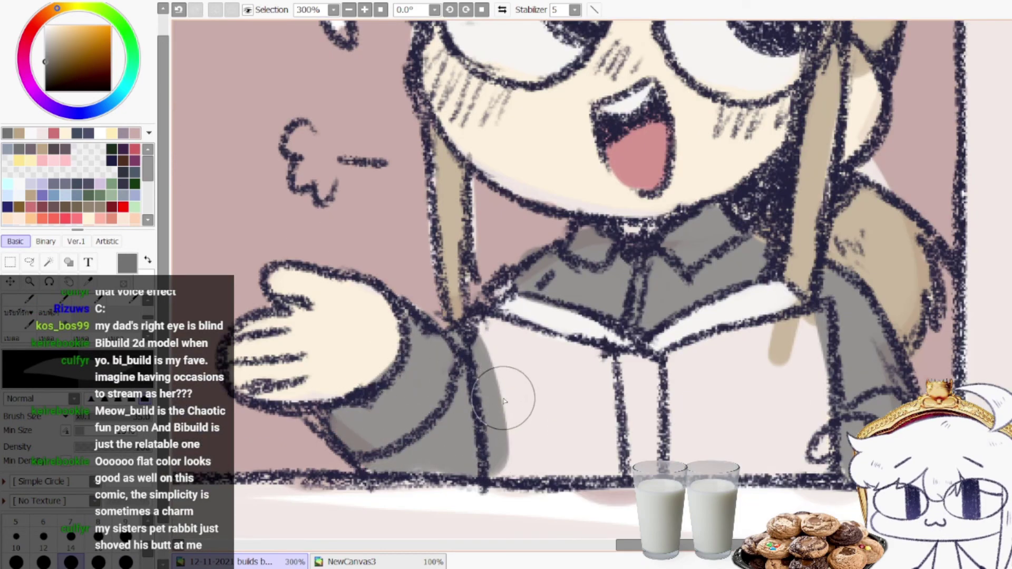
Choose a dark slate blue paint colour for the lower-right panel
{"action": "left_click", "coordinate": [76, 183]}
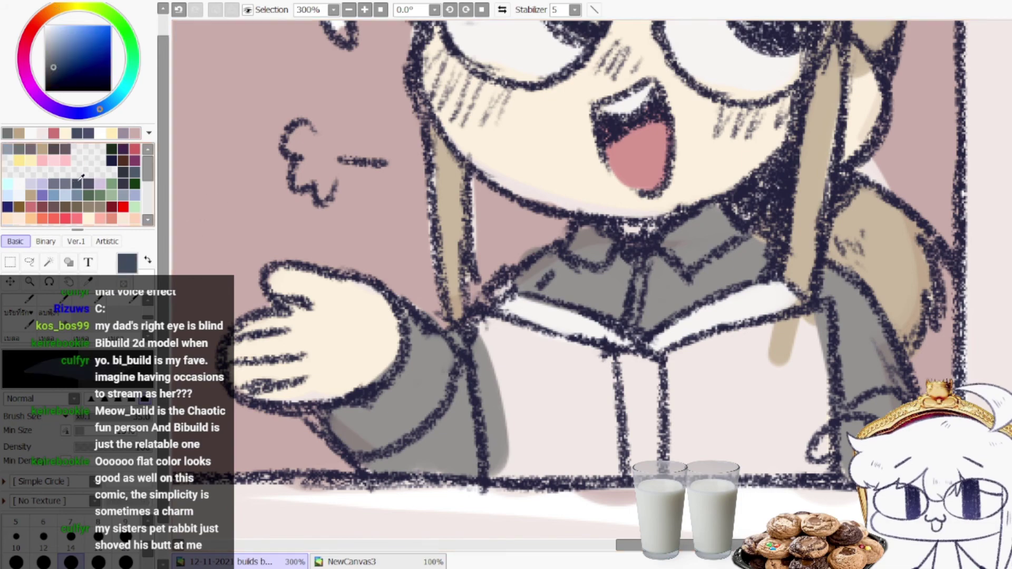
{"action": "scroll", "coordinate": [395, 371], "scroll_direction": "down", "scroll_amount": 4}
{"action": "scroll", "coordinate": [498, 449], "scroll_direction": "up", "scroll_amount": 1}
{"action": "key", "text": "ctrl+plus"}
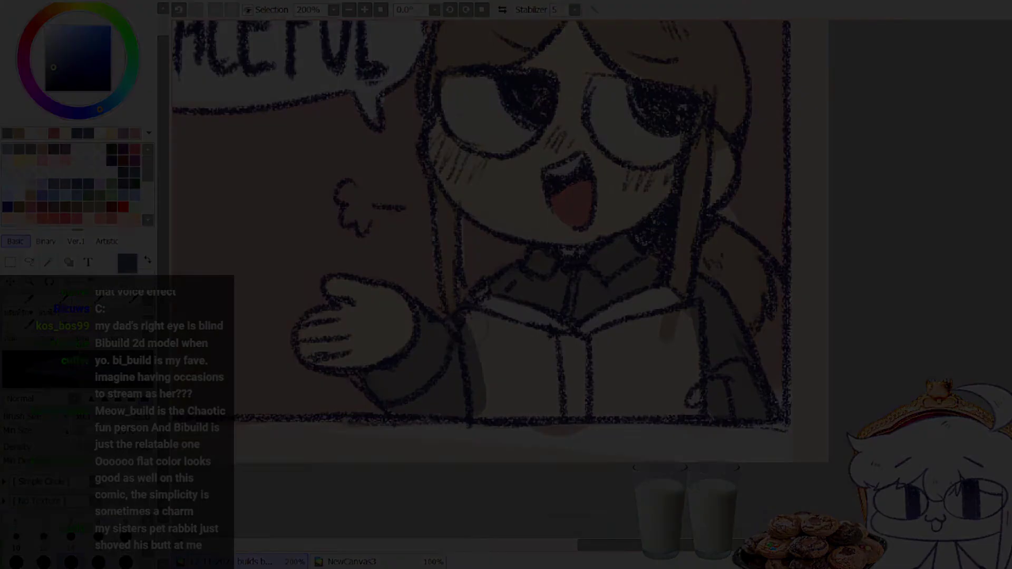